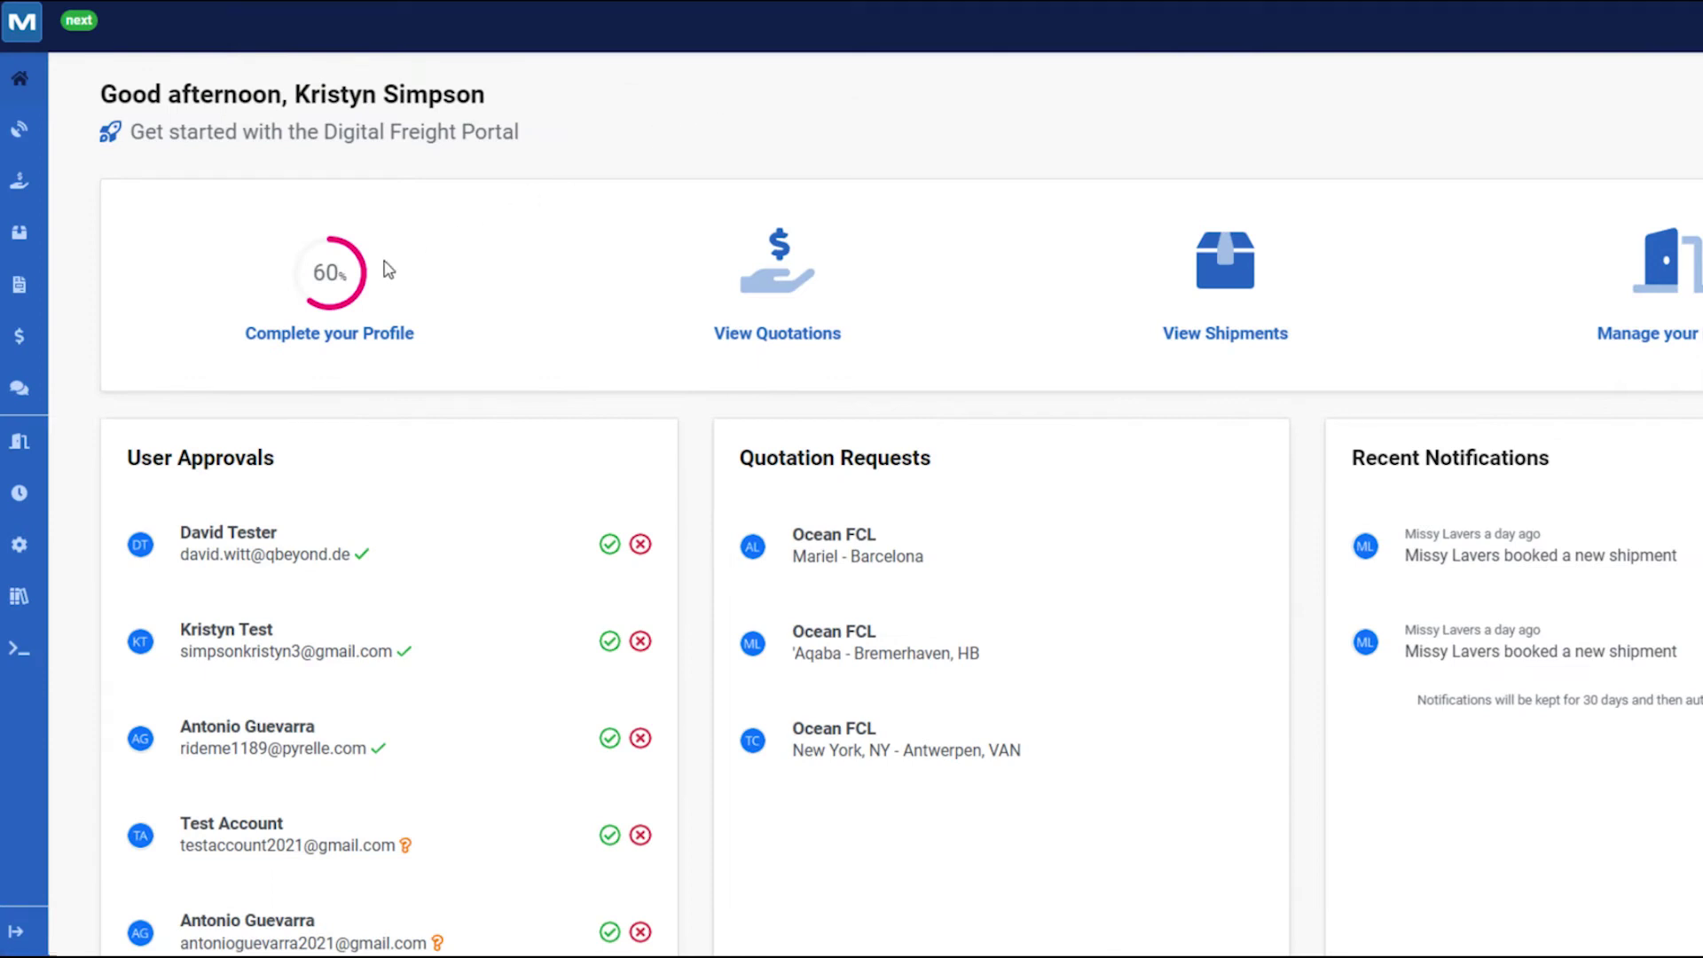
Open Shipment Milestones from the Portal menu to list the six configured milestones.
{"action": "mouse_move", "coordinate": [18, 453]}
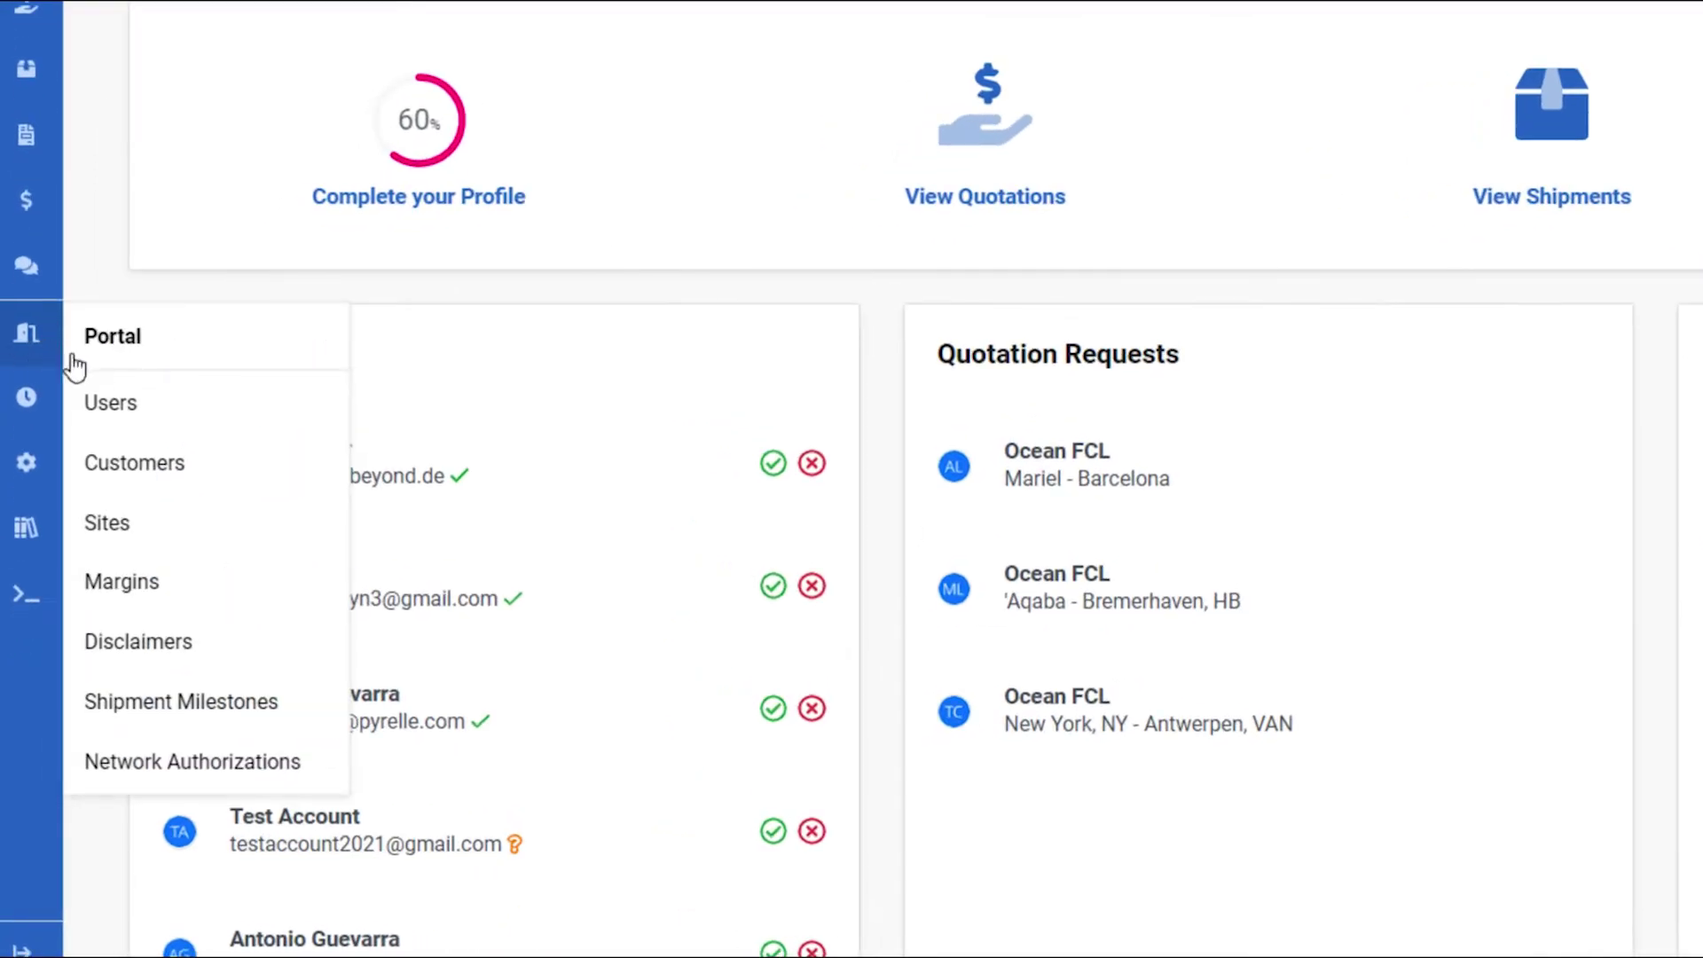
{"action": "left_click", "coordinate": [255, 719]}
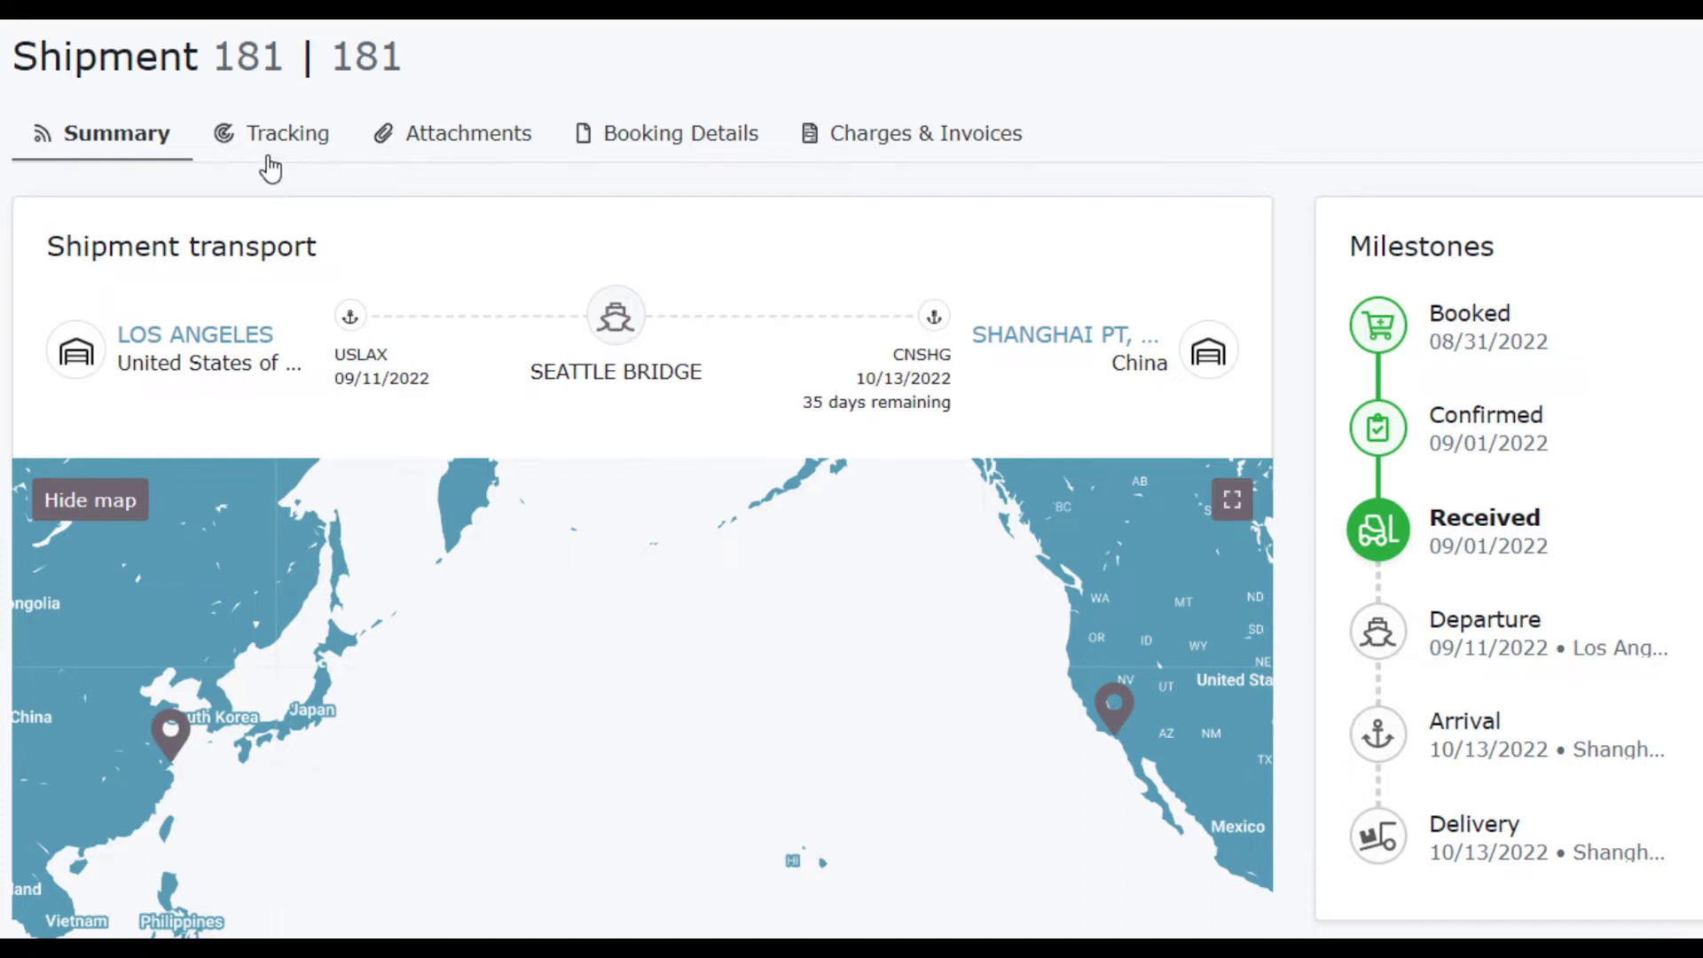
Switch shipment 181 to its Tracking view to see recorded events.
{"action": "left_click", "coordinate": [270, 164]}
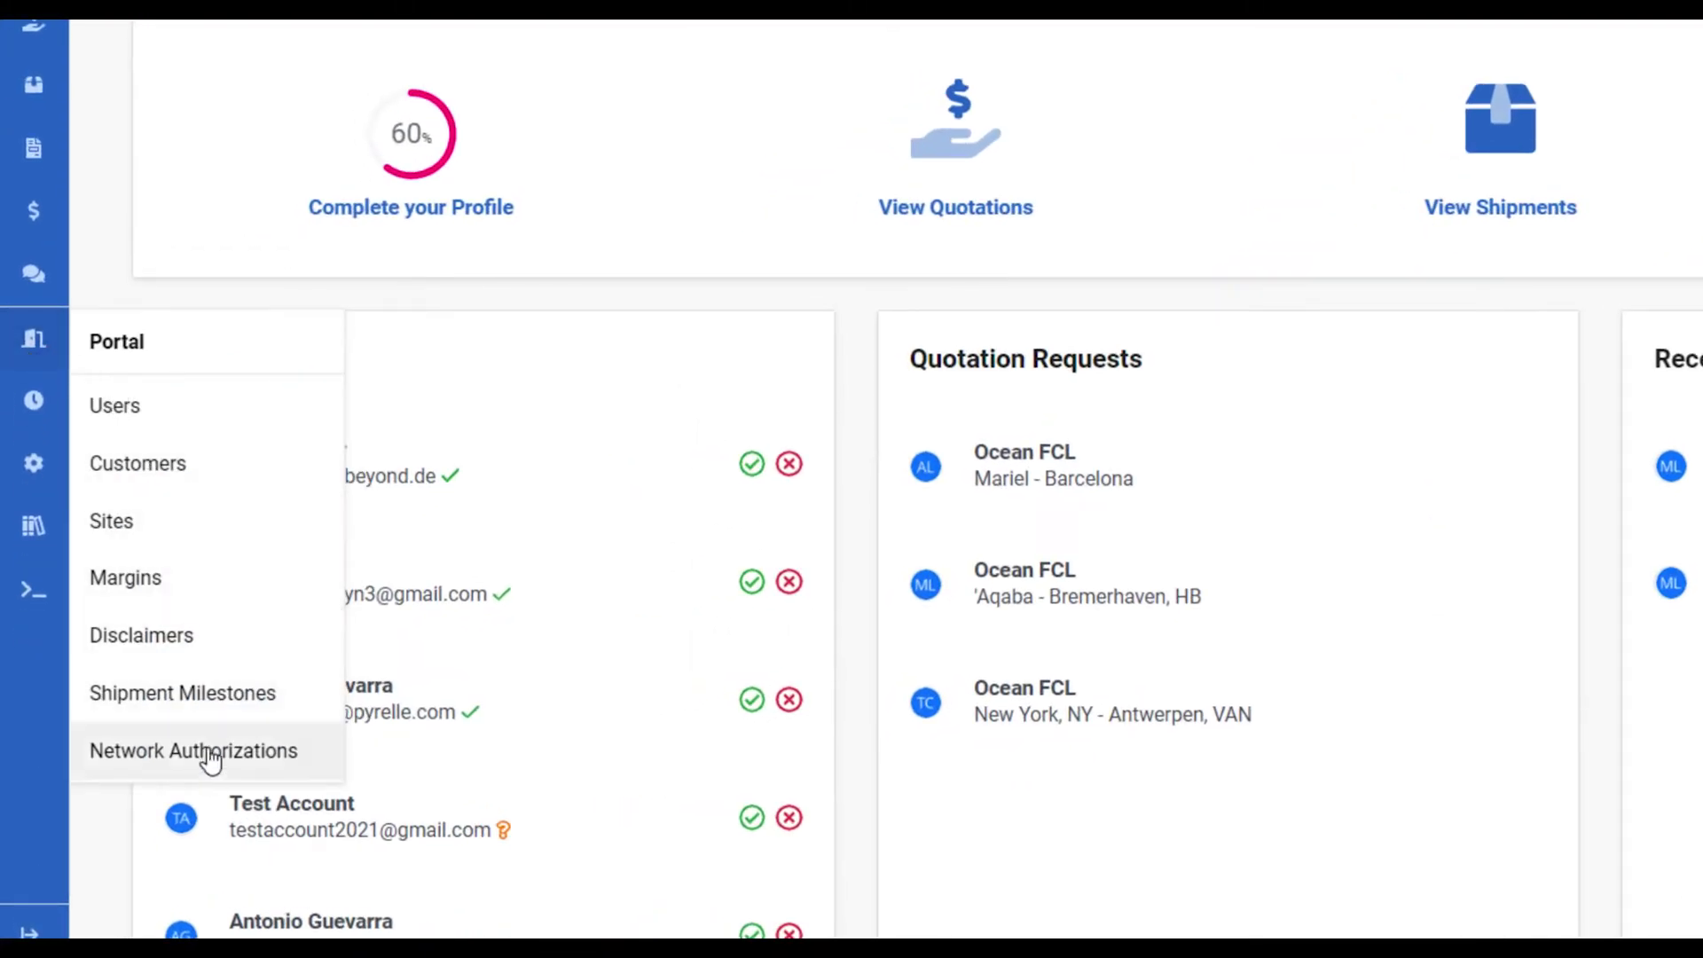
Open the Shipment Milestones list and the Booking | Booked milestone for editing.
{"action": "left_click", "coordinate": [256, 718]}
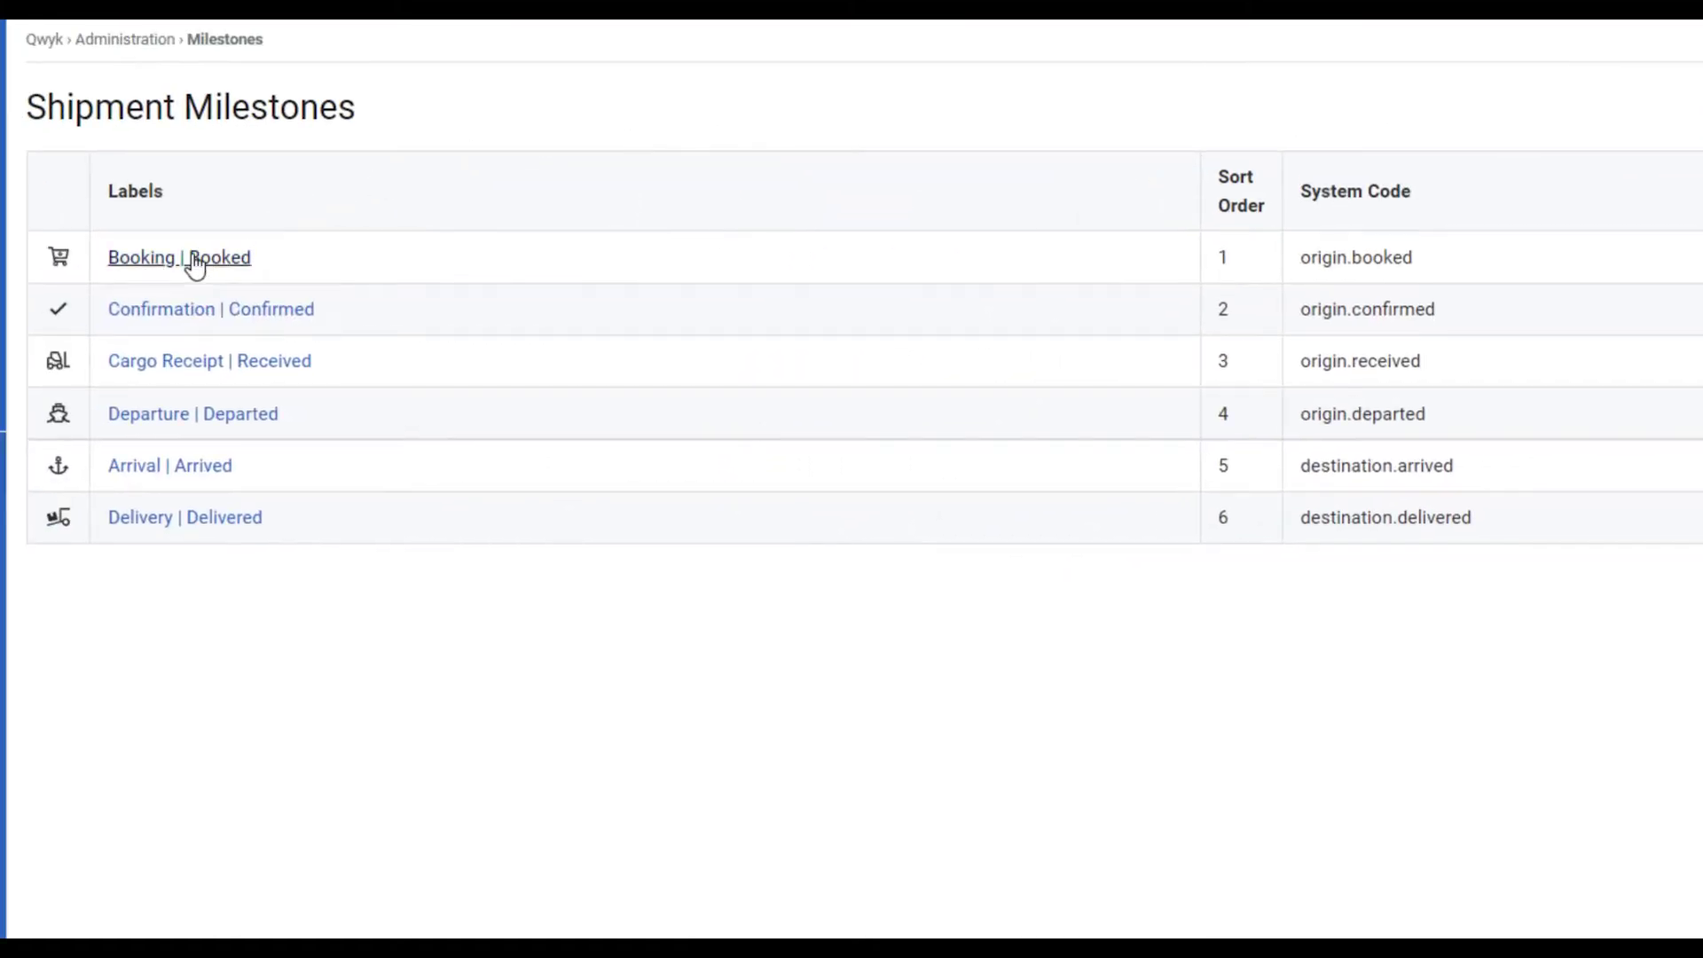
{"action": "left_click", "coordinate": [195, 261]}
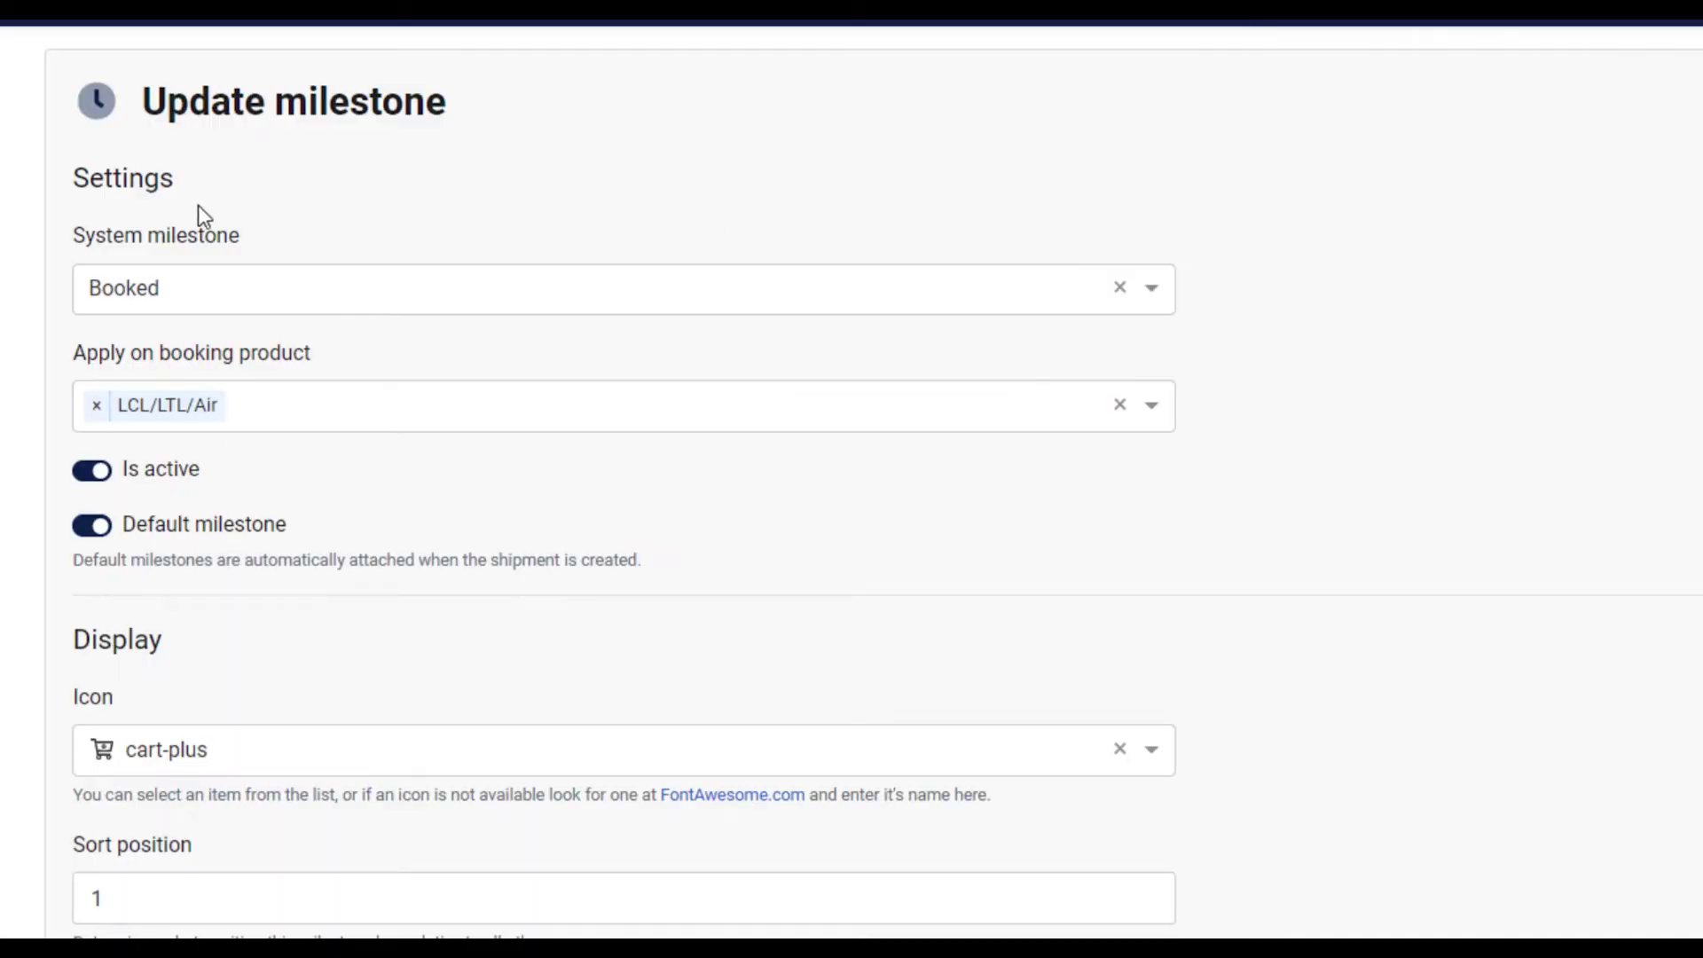
Keep Booked as system milestone, add FCL/FTL, and switch the Is active and Default milestone toggles.
{"action": "left_click", "coordinate": [417, 292]}
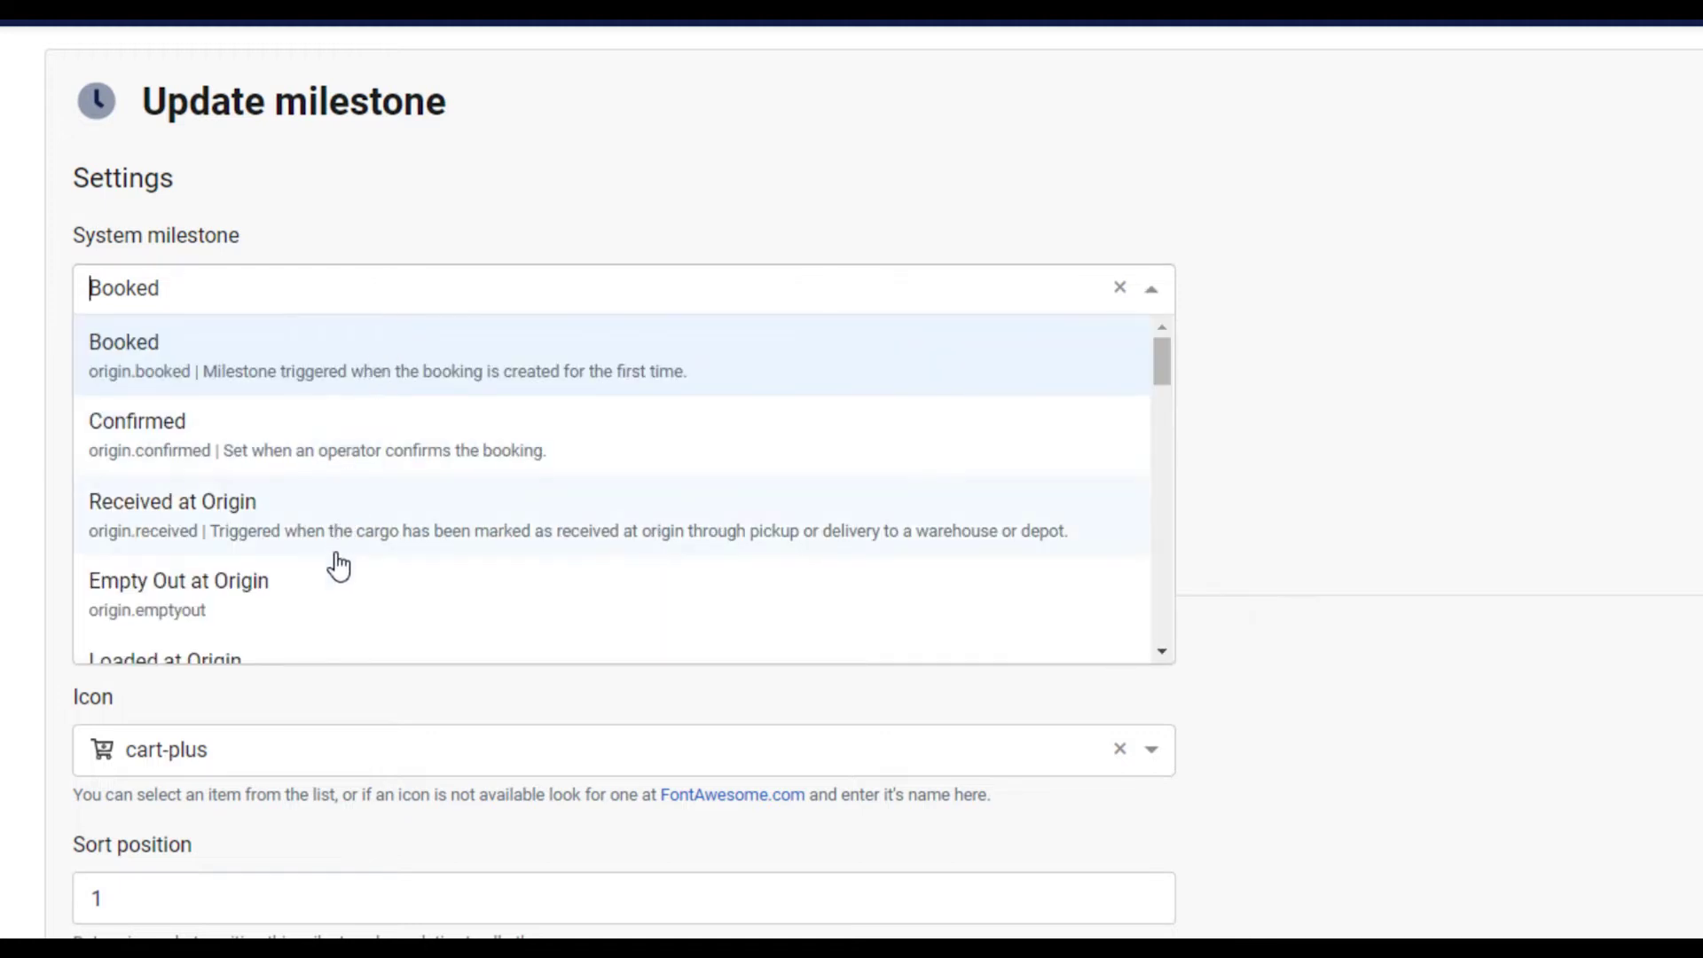
{"action": "left_click", "coordinate": [361, 377]}
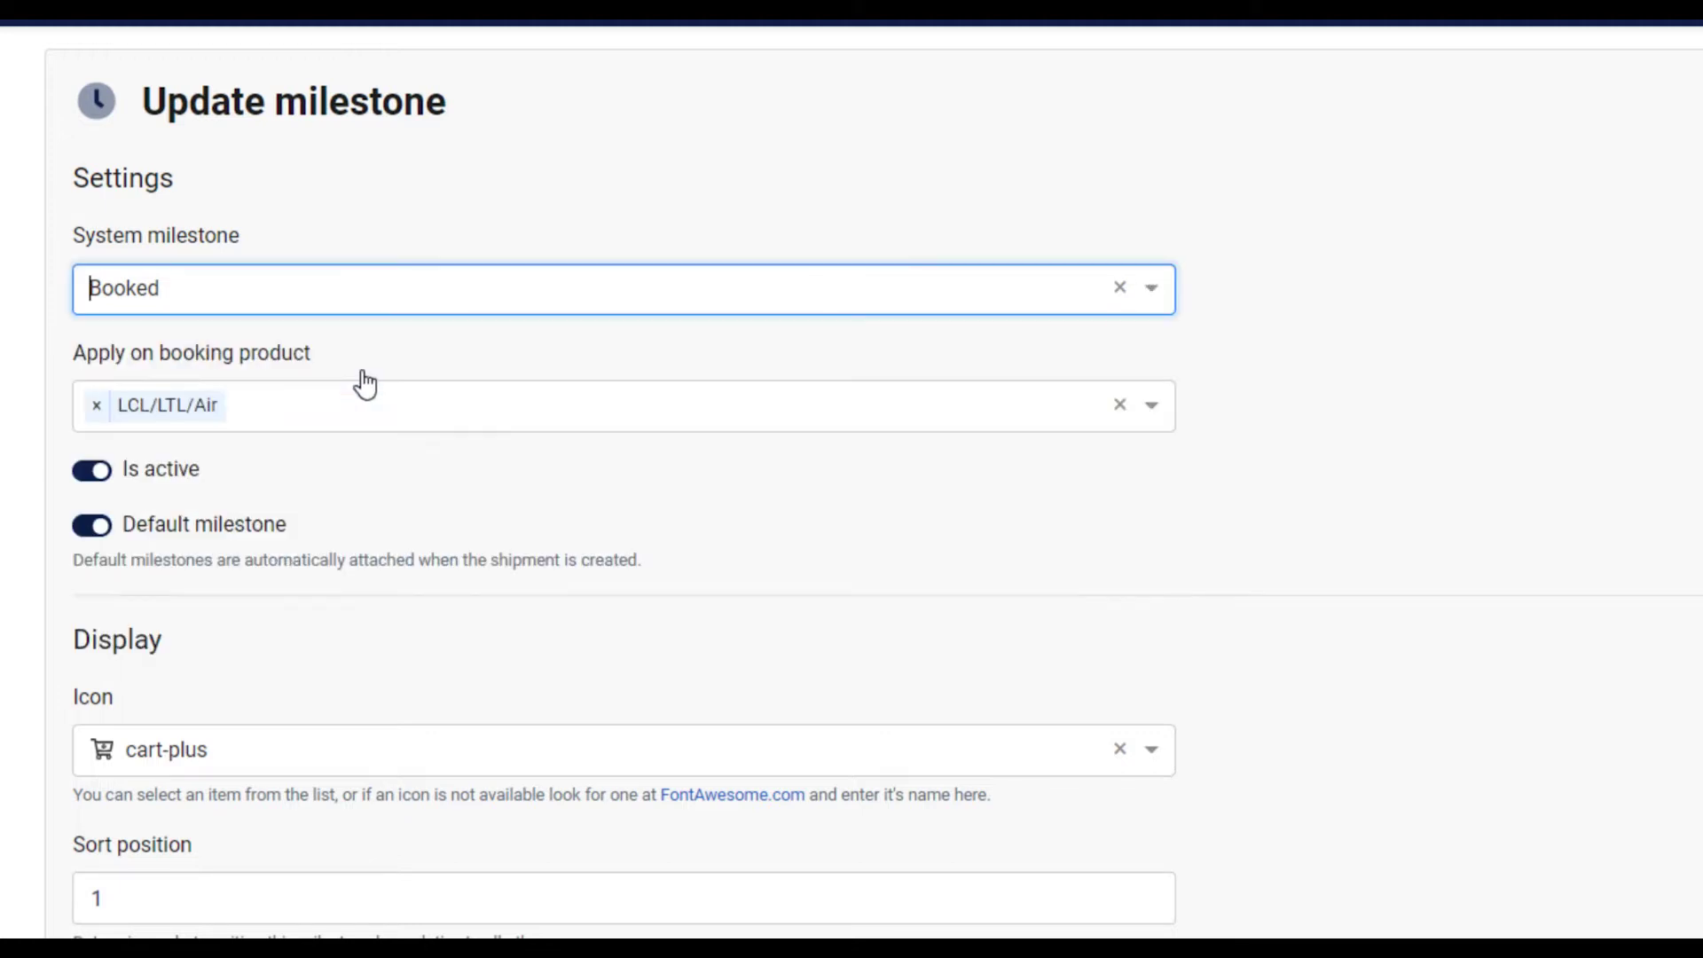
{"action": "left_click", "coordinate": [356, 422]}
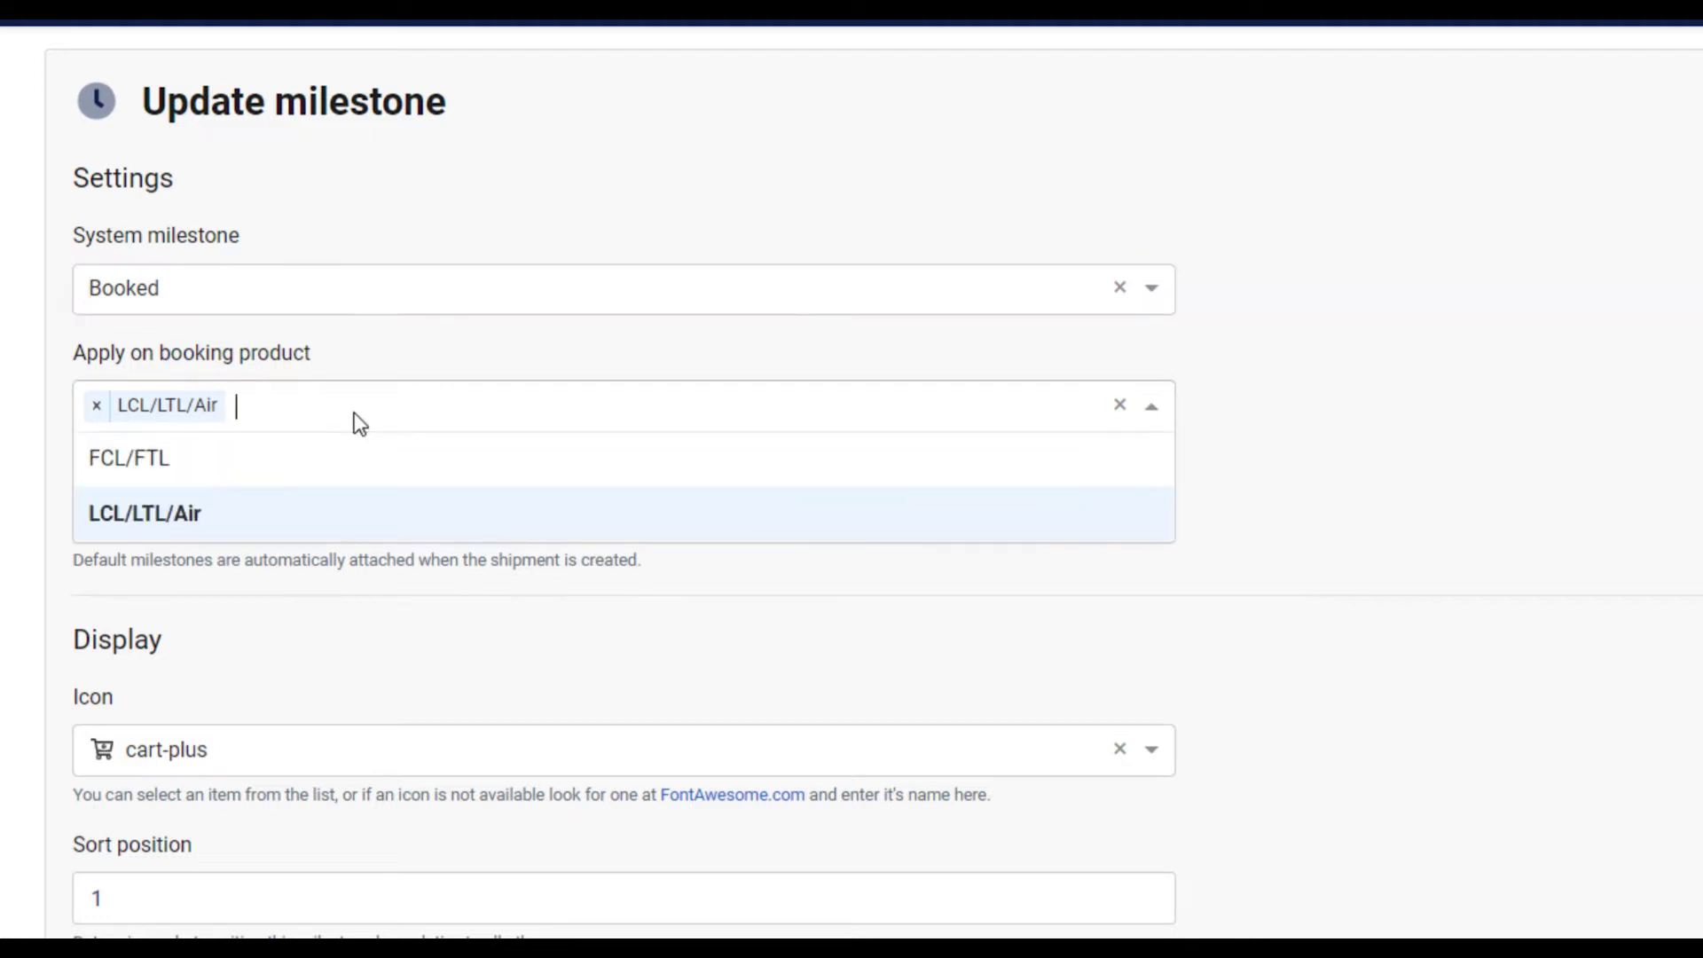
{"action": "left_click", "coordinate": [283, 468]}
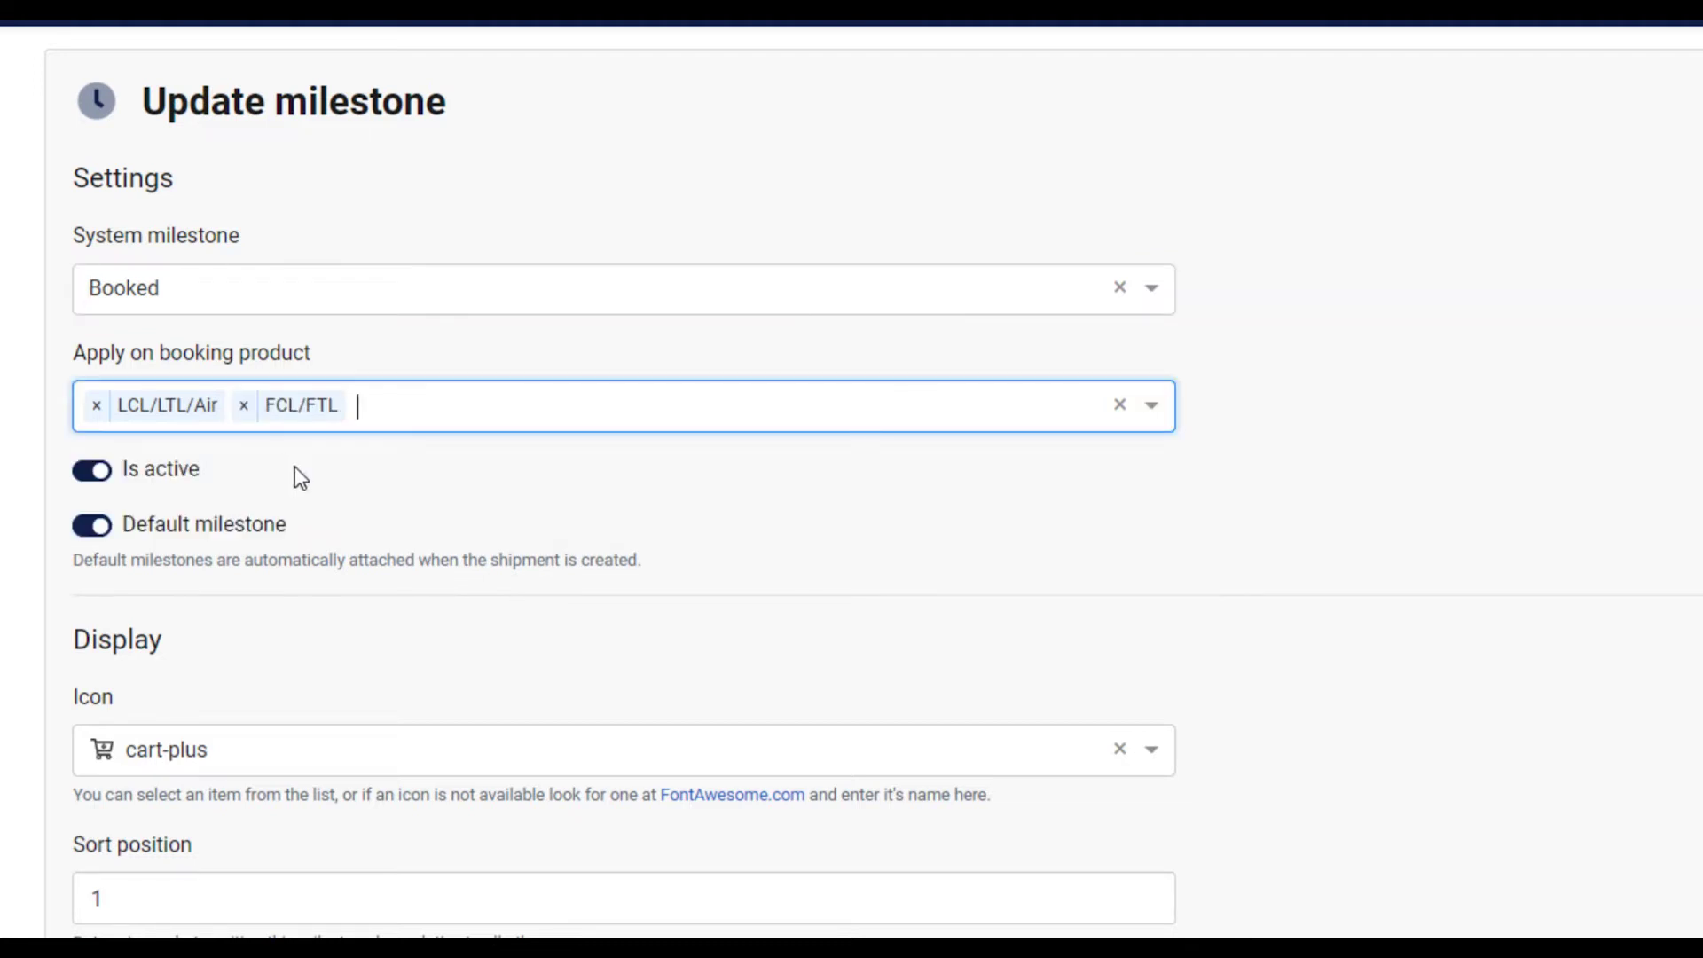
{"action": "left_click", "coordinate": [98, 477]}
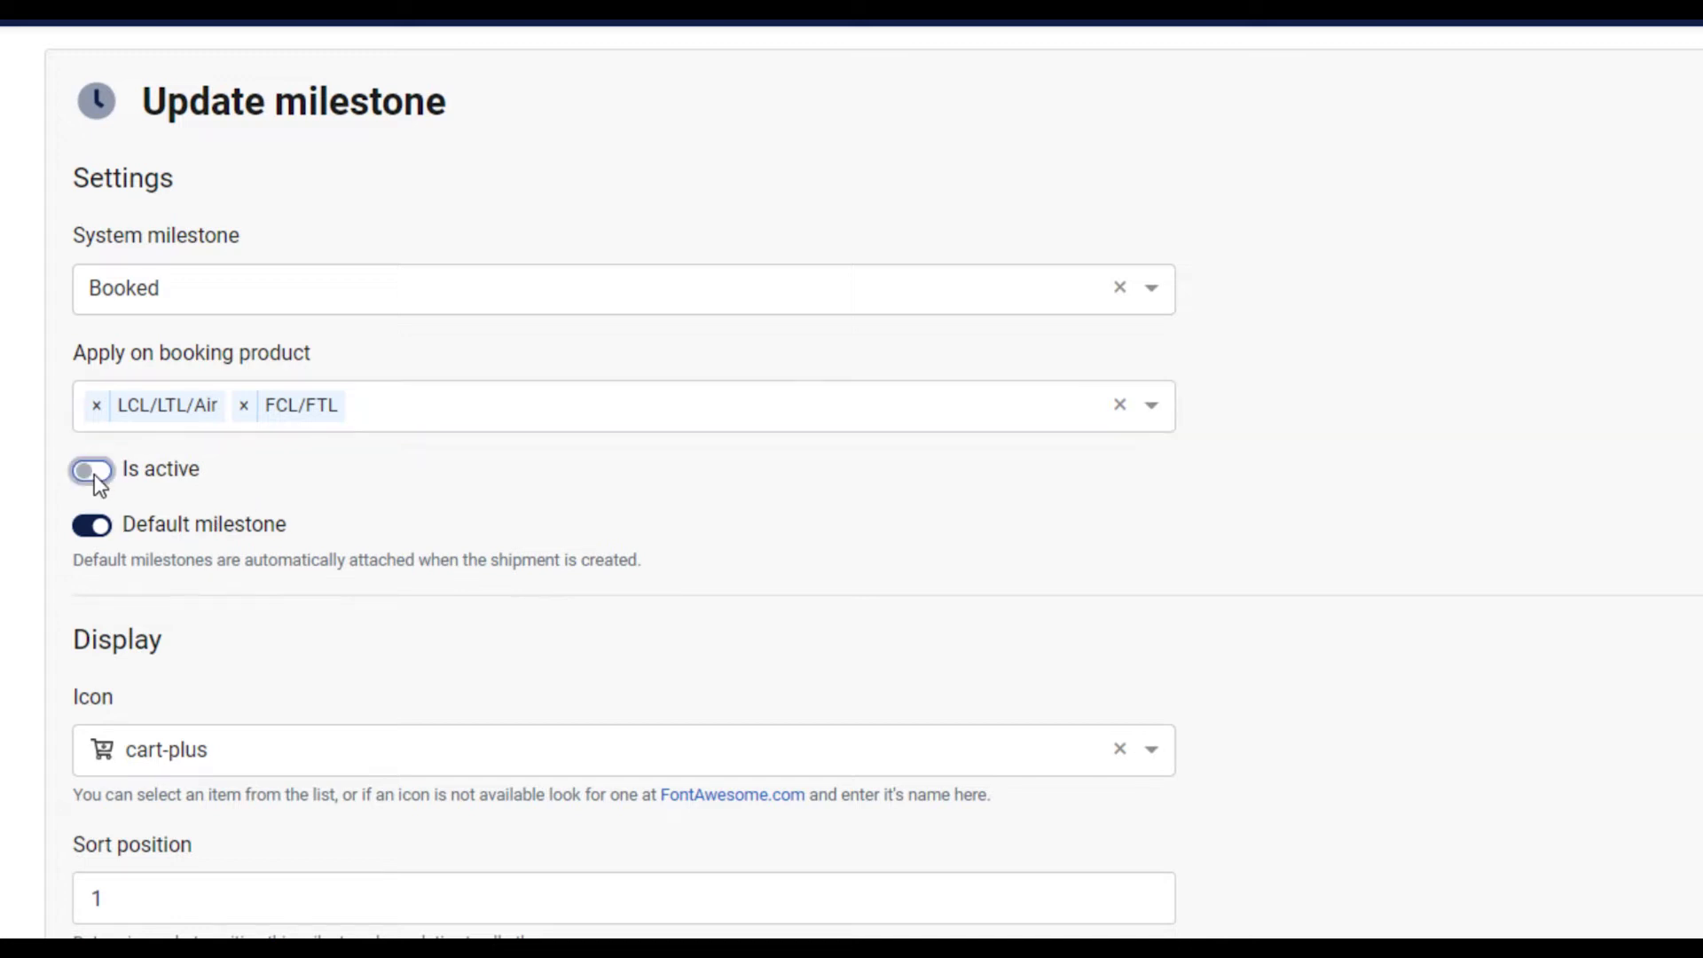
{"action": "left_click", "coordinate": [98, 529]}
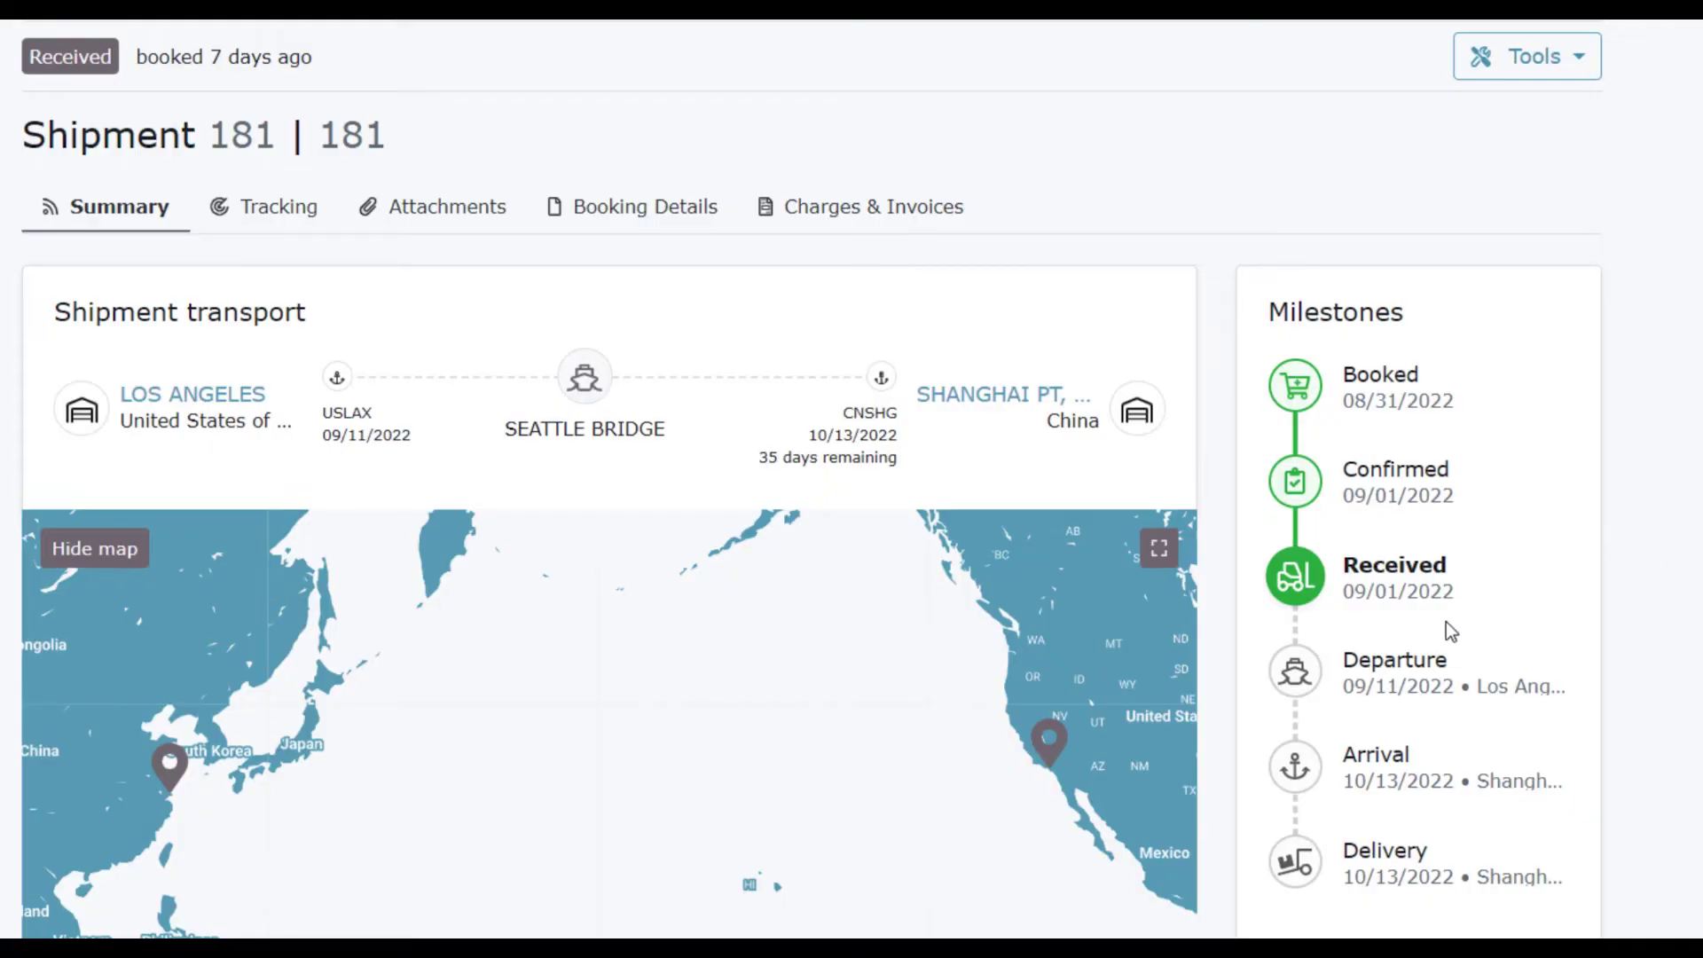
Highlight the Departure entry, the Default milestone setting and the realized label for reference.
{"action": "left_click_drag", "start_coordinate": [1555, 685], "coordinate": [1342, 656]}
{"action": "left_click", "coordinate": [1590, 690]}
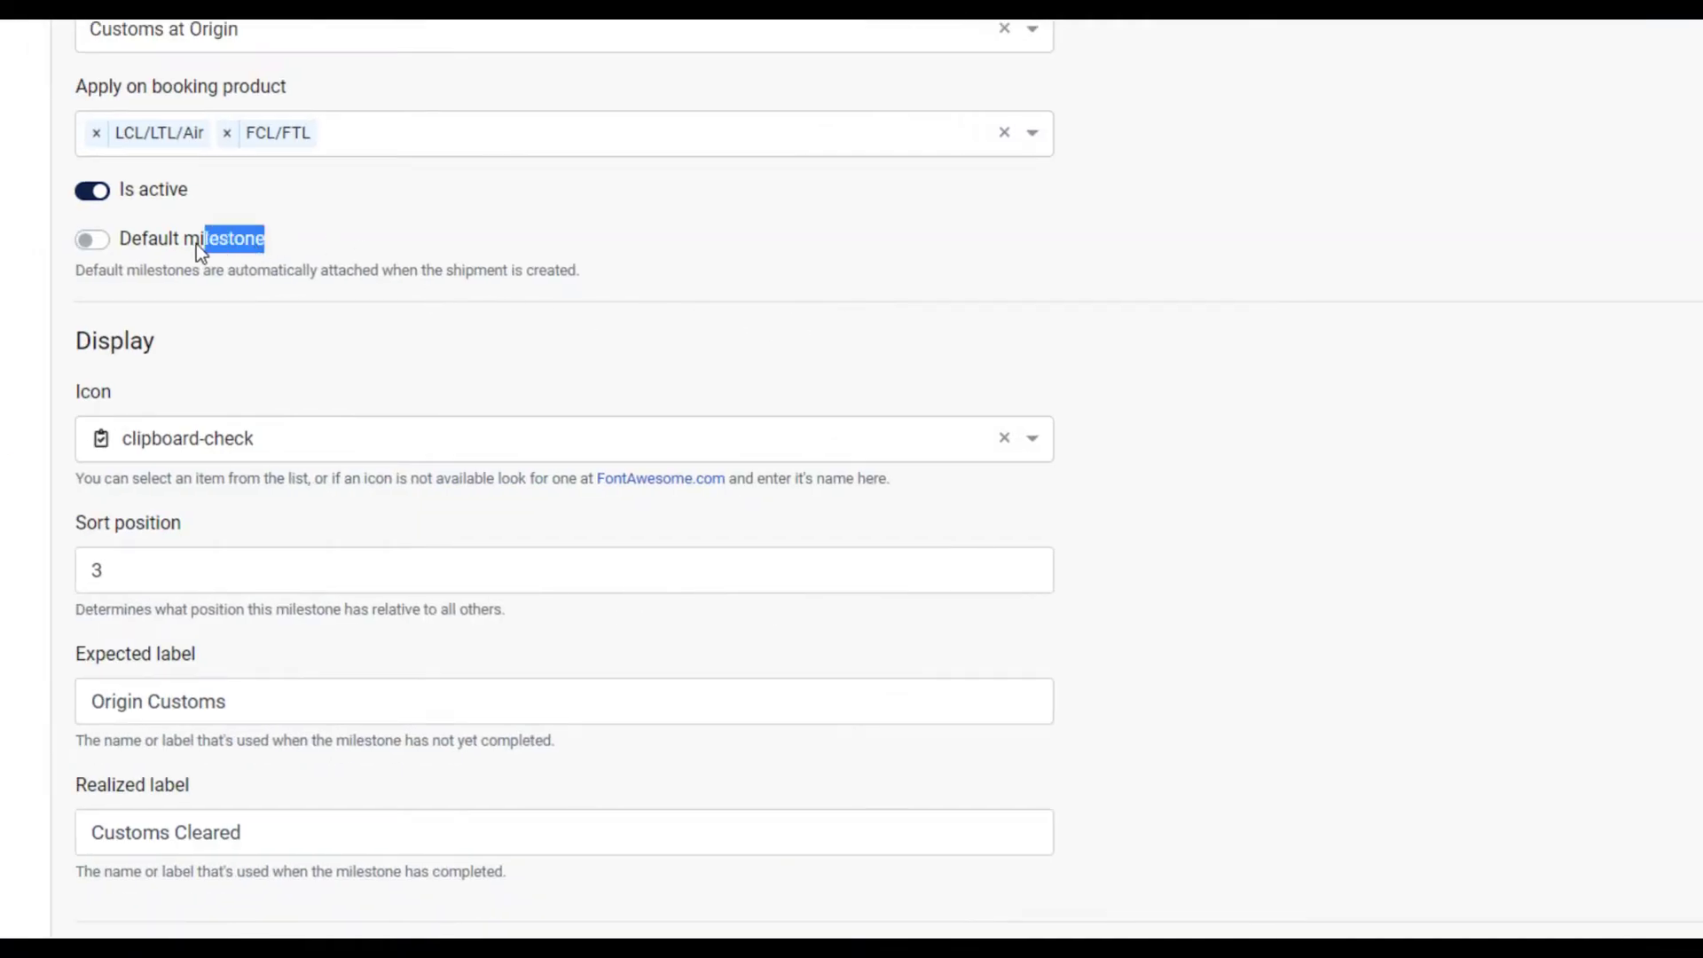
{"action": "left_click_drag", "start_coordinate": [195, 243], "coordinate": [115, 243]}
{"action": "left_click_drag", "start_coordinate": [266, 834], "coordinate": [78, 842]}
{"action": "left_click", "coordinate": [135, 891]}
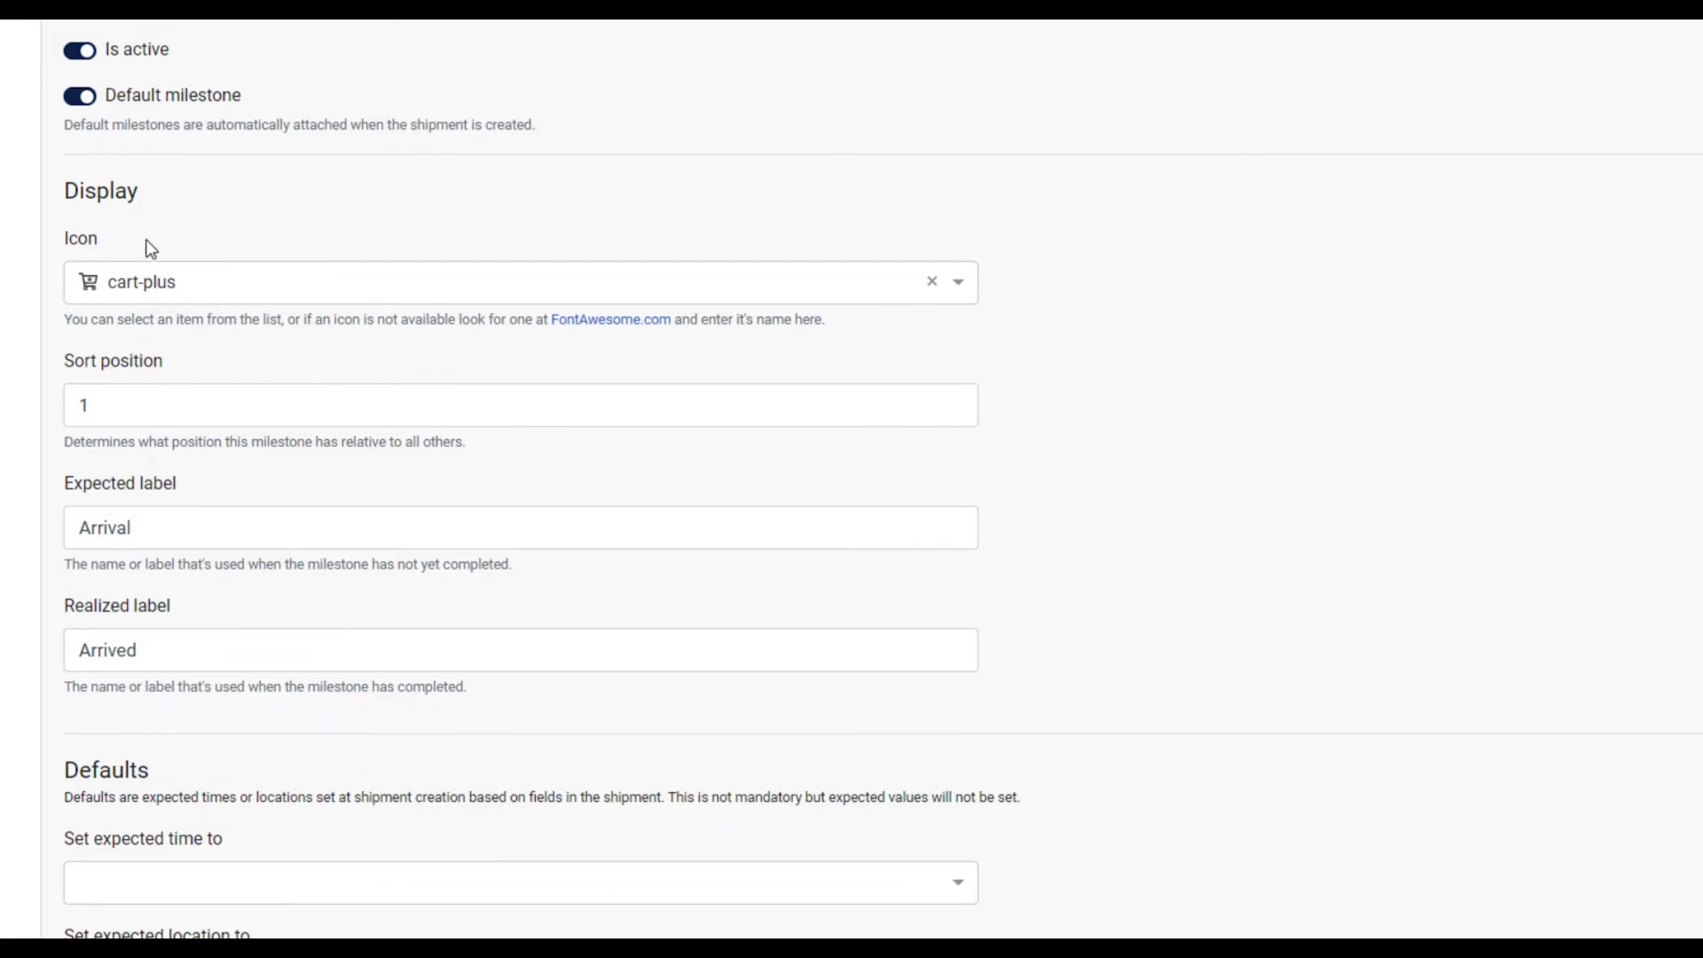
{"action": "left_click", "coordinate": [960, 293]}
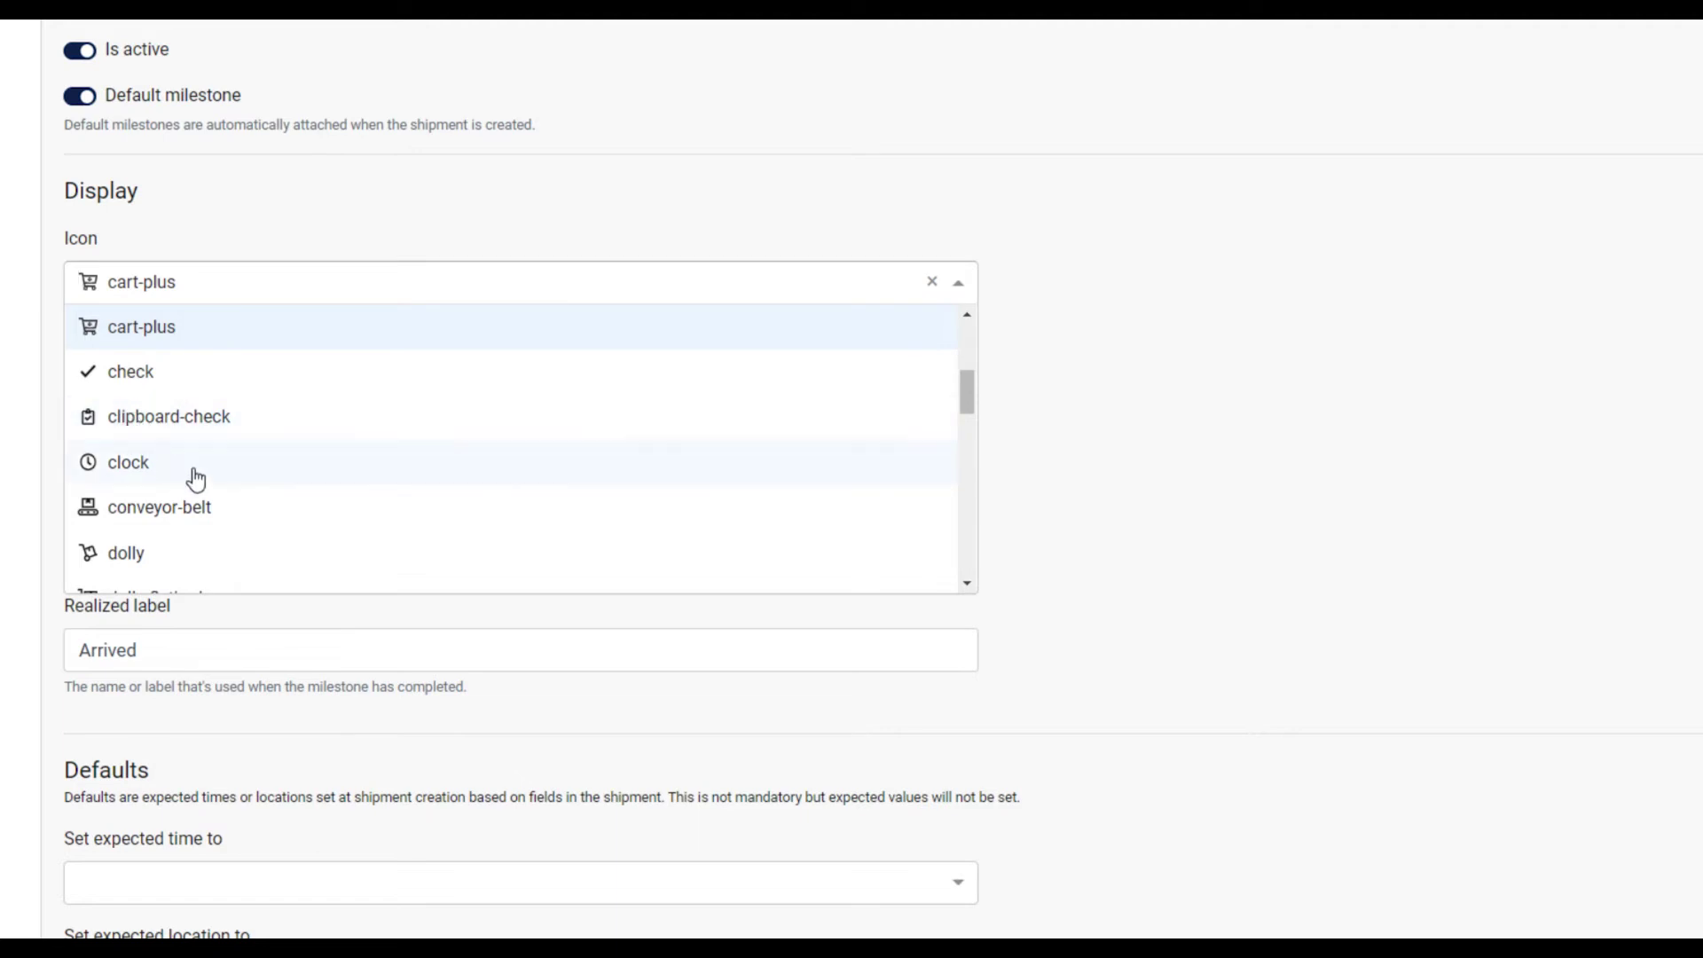
{"action": "left_click", "coordinate": [239, 325]}
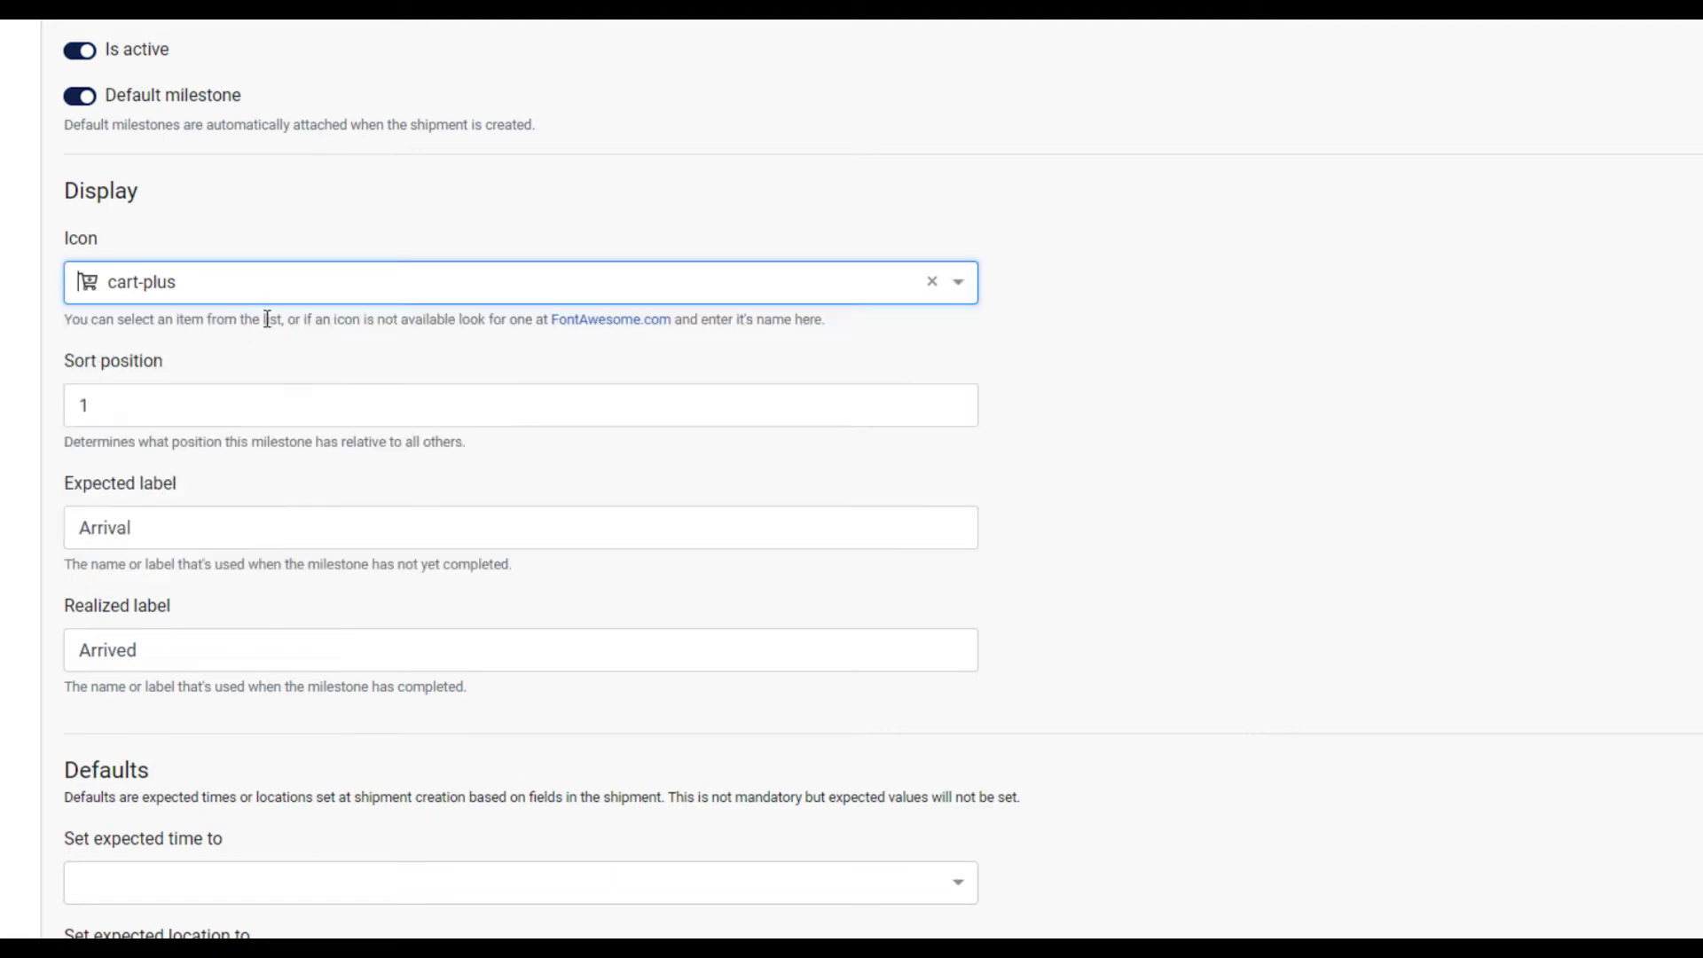
{"action": "left_click", "coordinate": [125, 401]}
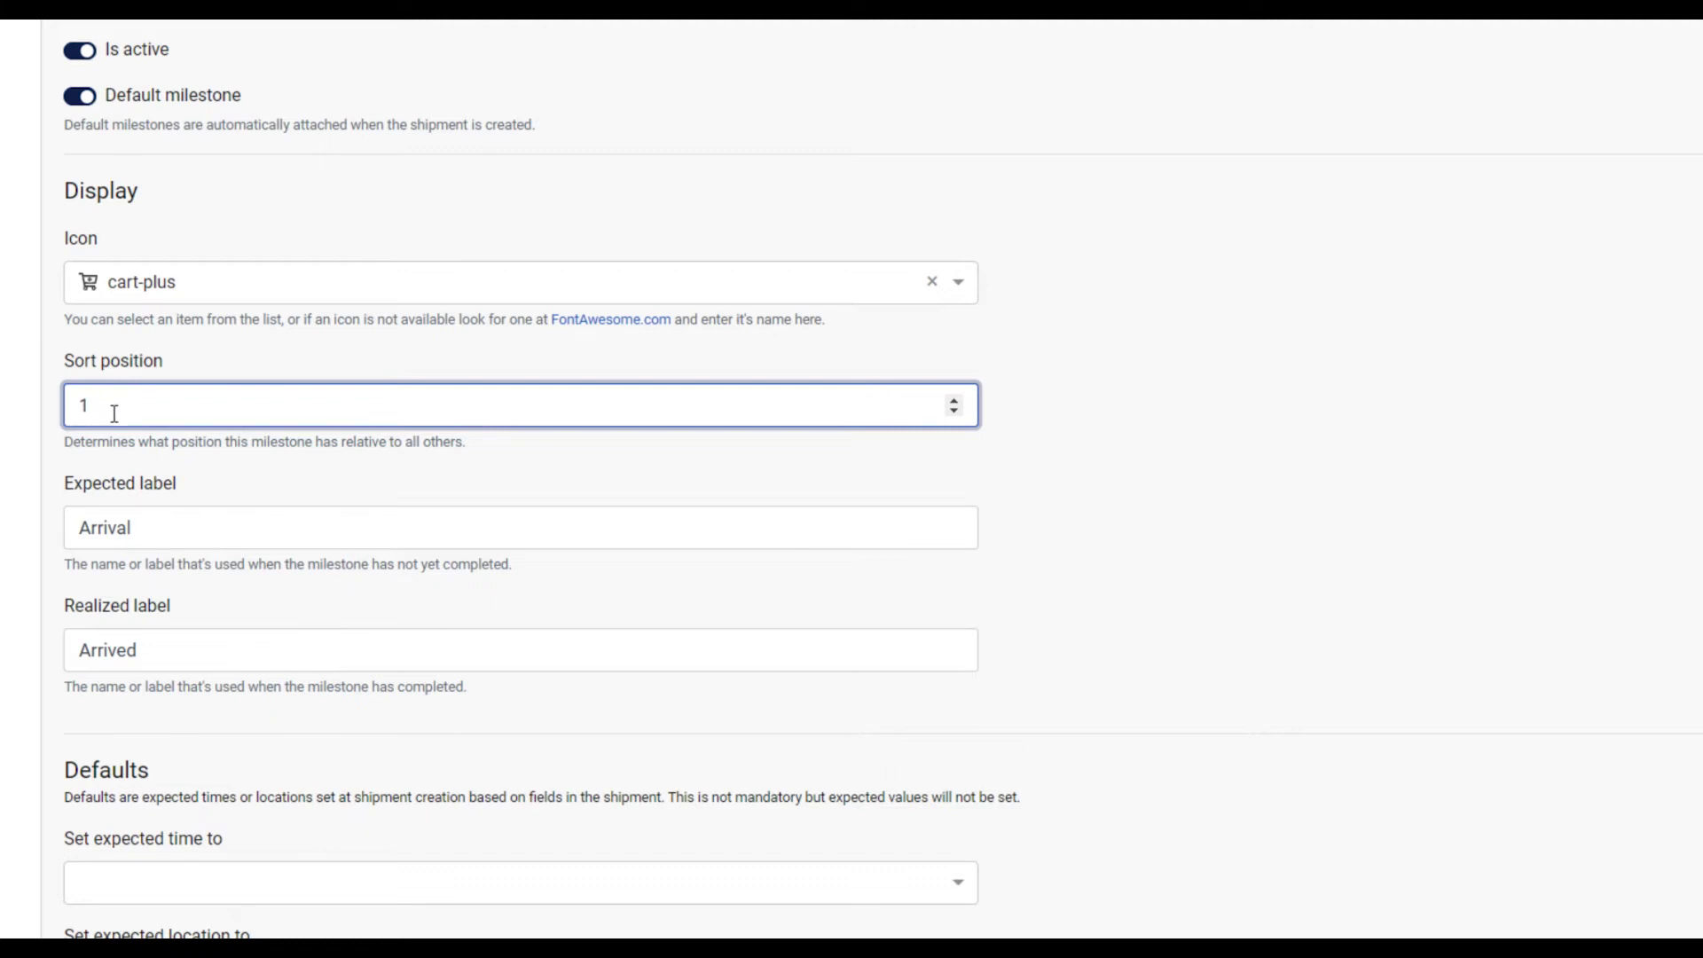
{"action": "key", "text": "BackSpace"}
{"action": "type", "text": "2"}
{"action": "key", "text": "BackSpace"}
{"action": "type", "text": "1"}
{"action": "left_click", "coordinate": [162, 538]}
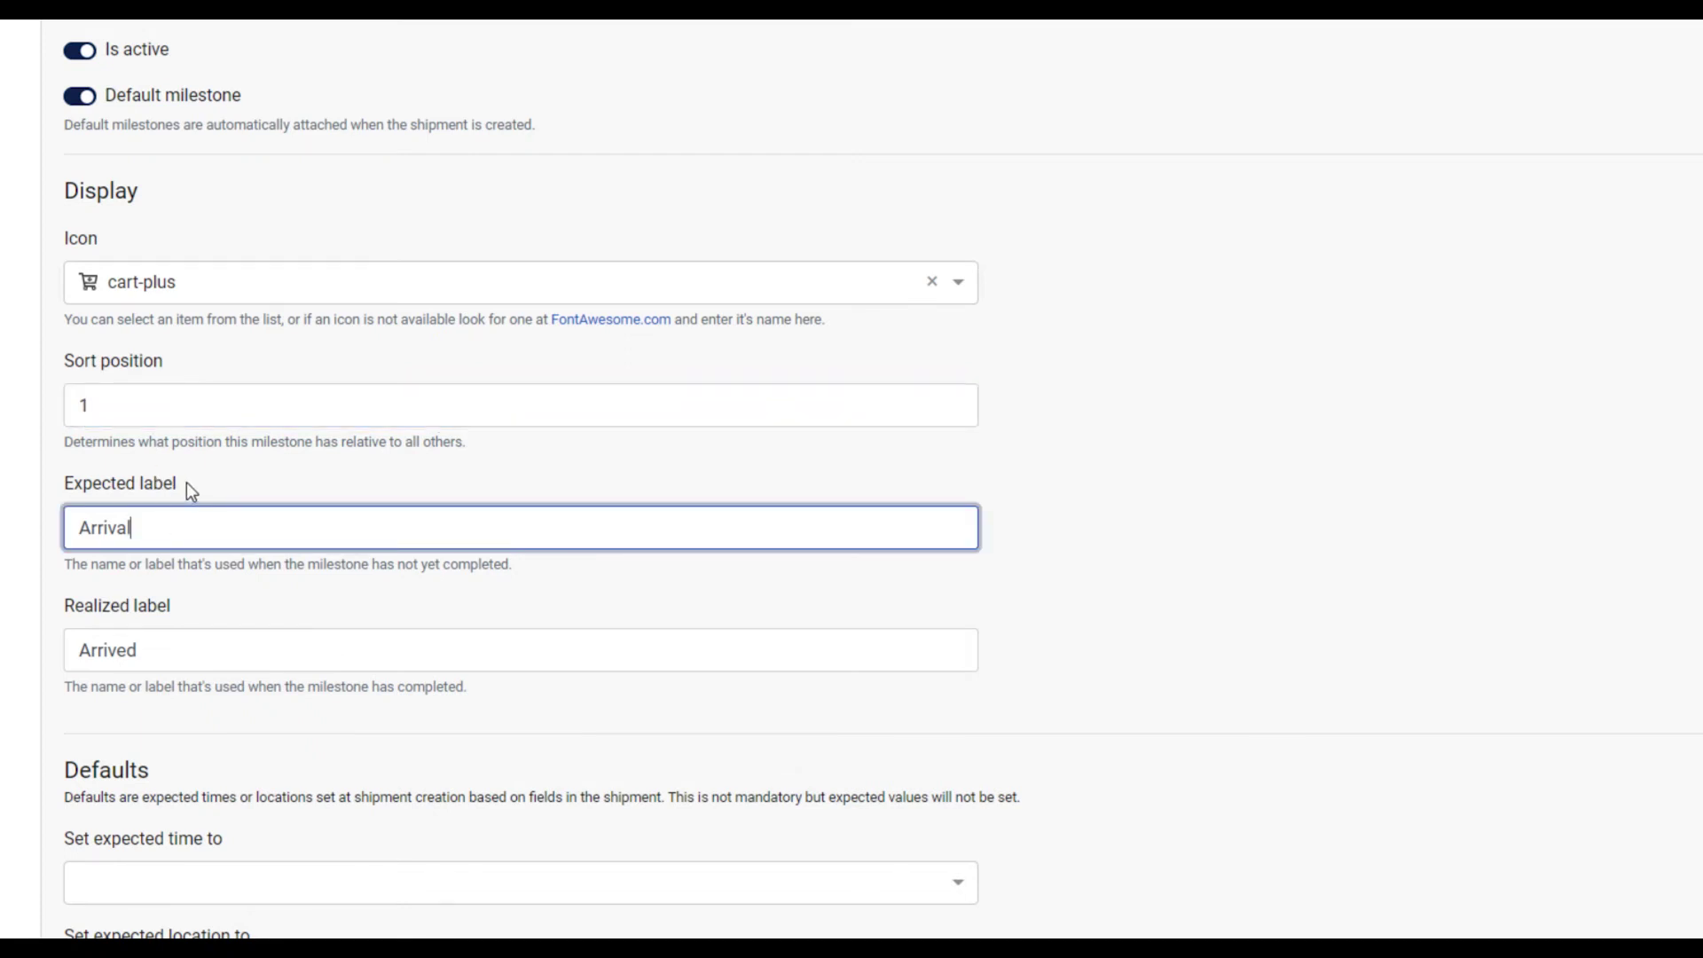
{"action": "left_click", "coordinate": [186, 482]}
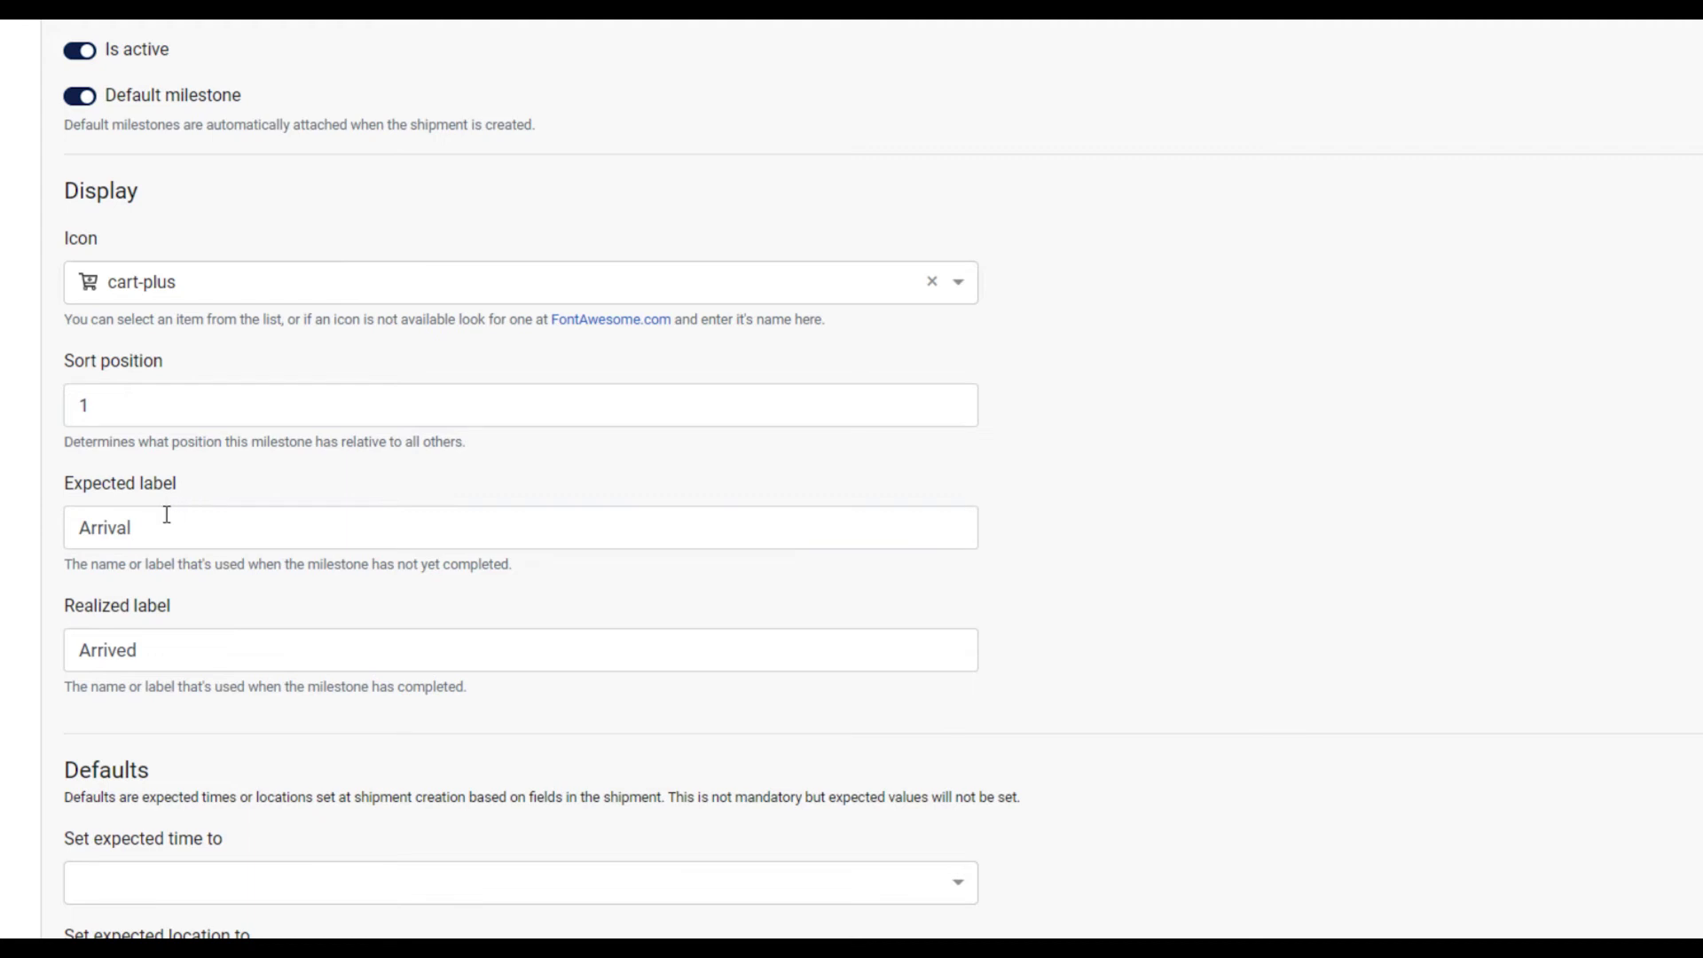
{"action": "left_click", "coordinate": [169, 516]}
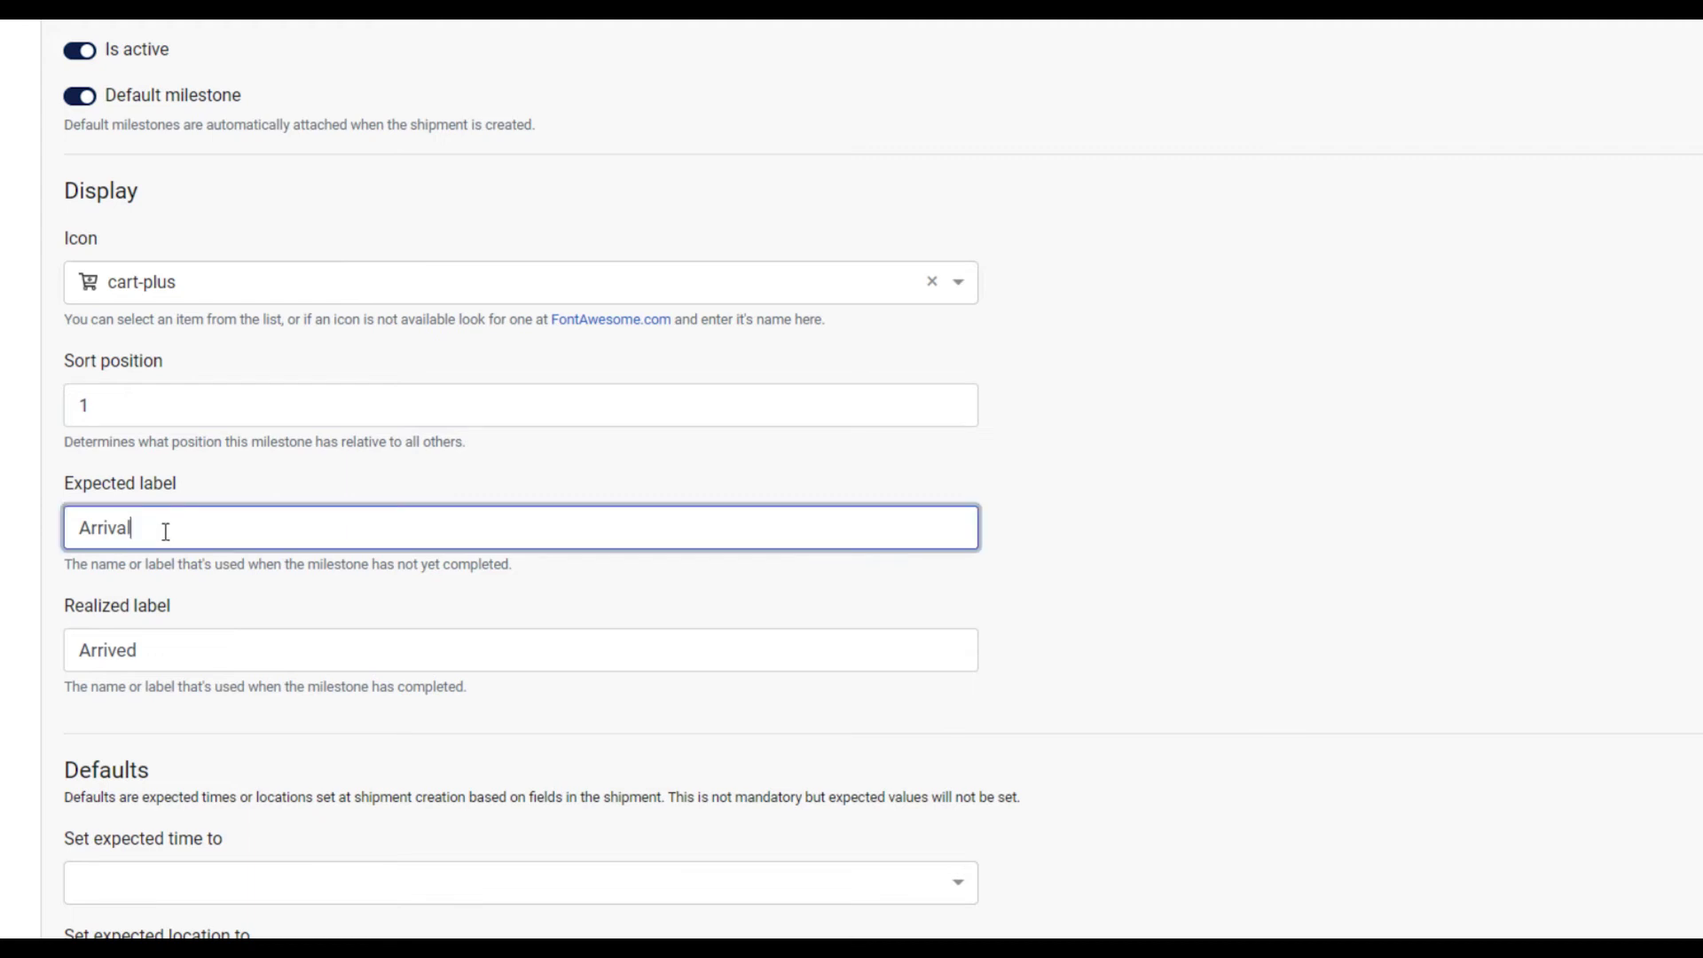
{"action": "left_click", "coordinate": [173, 657]}
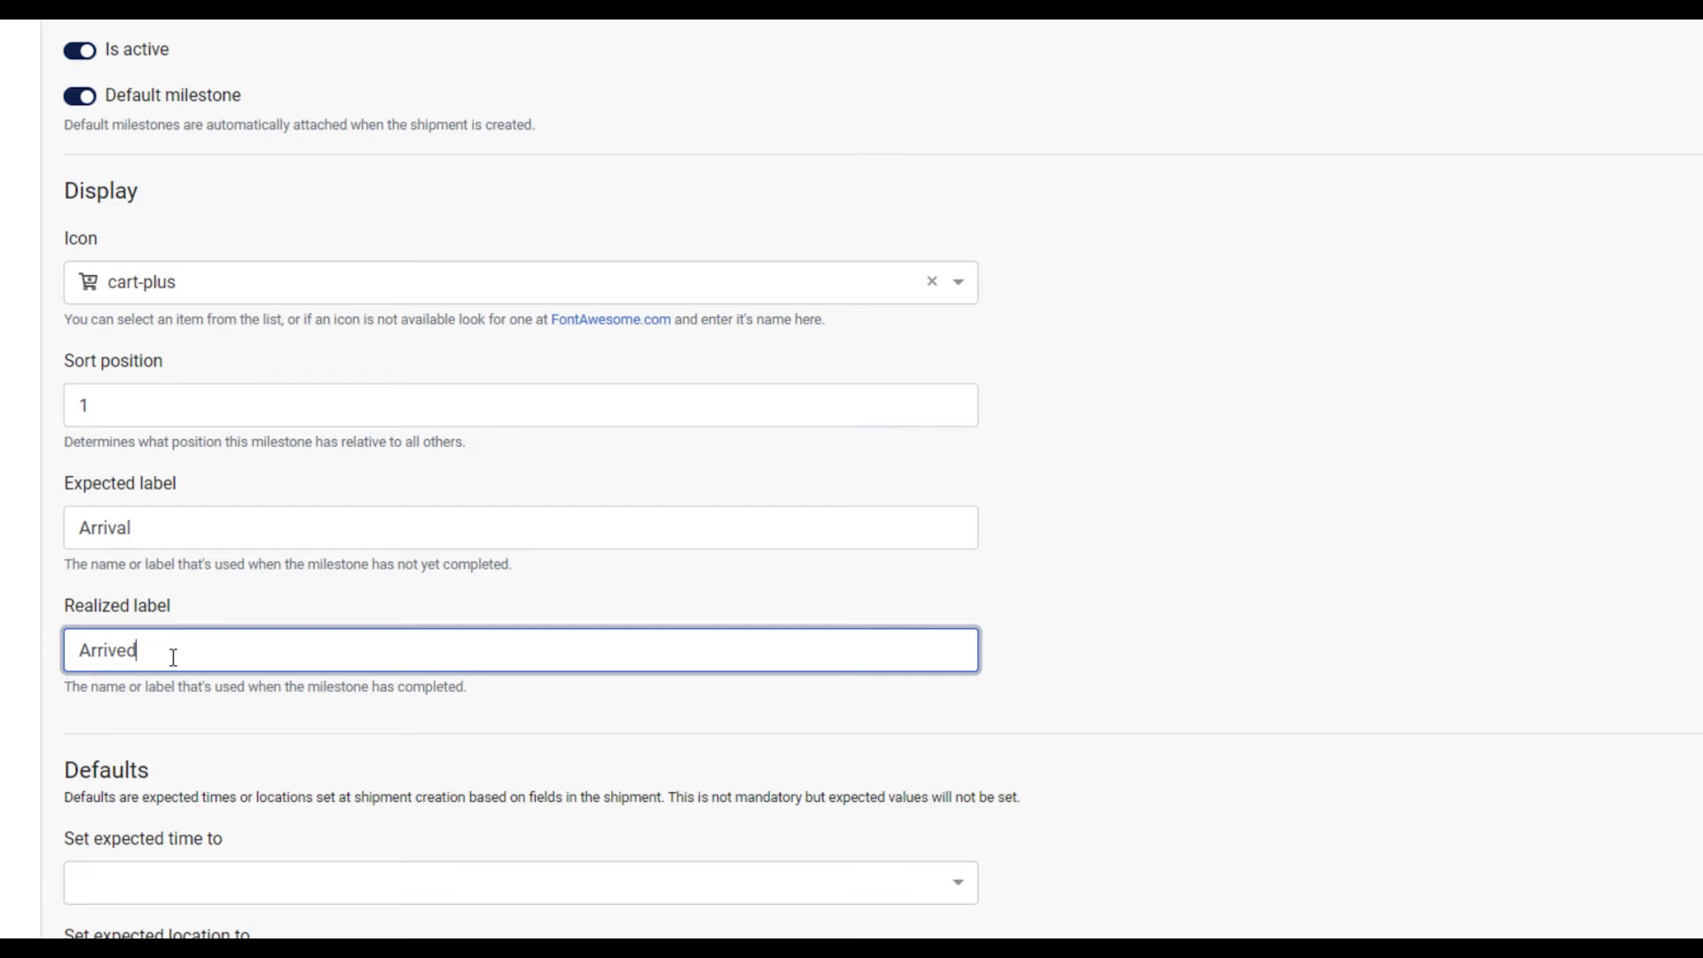
Under Defaults, set the Arrival/Arrived milestone's expected time to E.T.D.
{"action": "scroll", "coordinate": [173, 657], "scroll_direction": "down", "scroll_amount": 2}
{"action": "left_click_drag", "start_coordinate": [165, 617], "coordinate": [77, 621]}
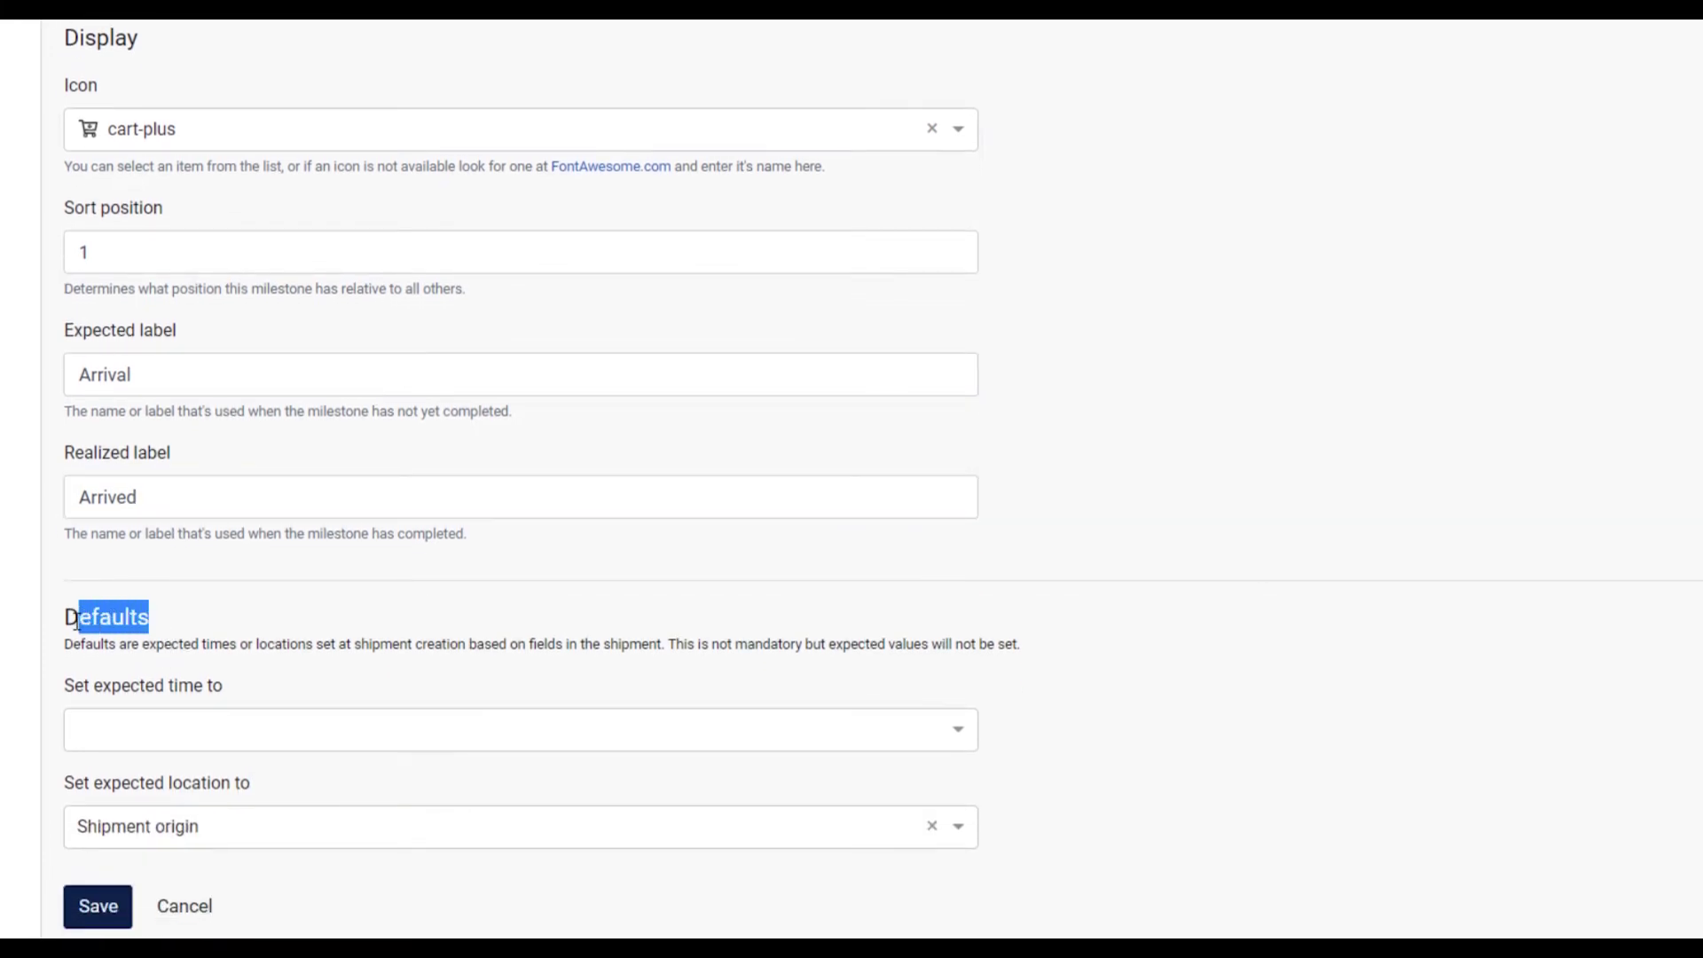
{"action": "left_click", "coordinate": [356, 676]}
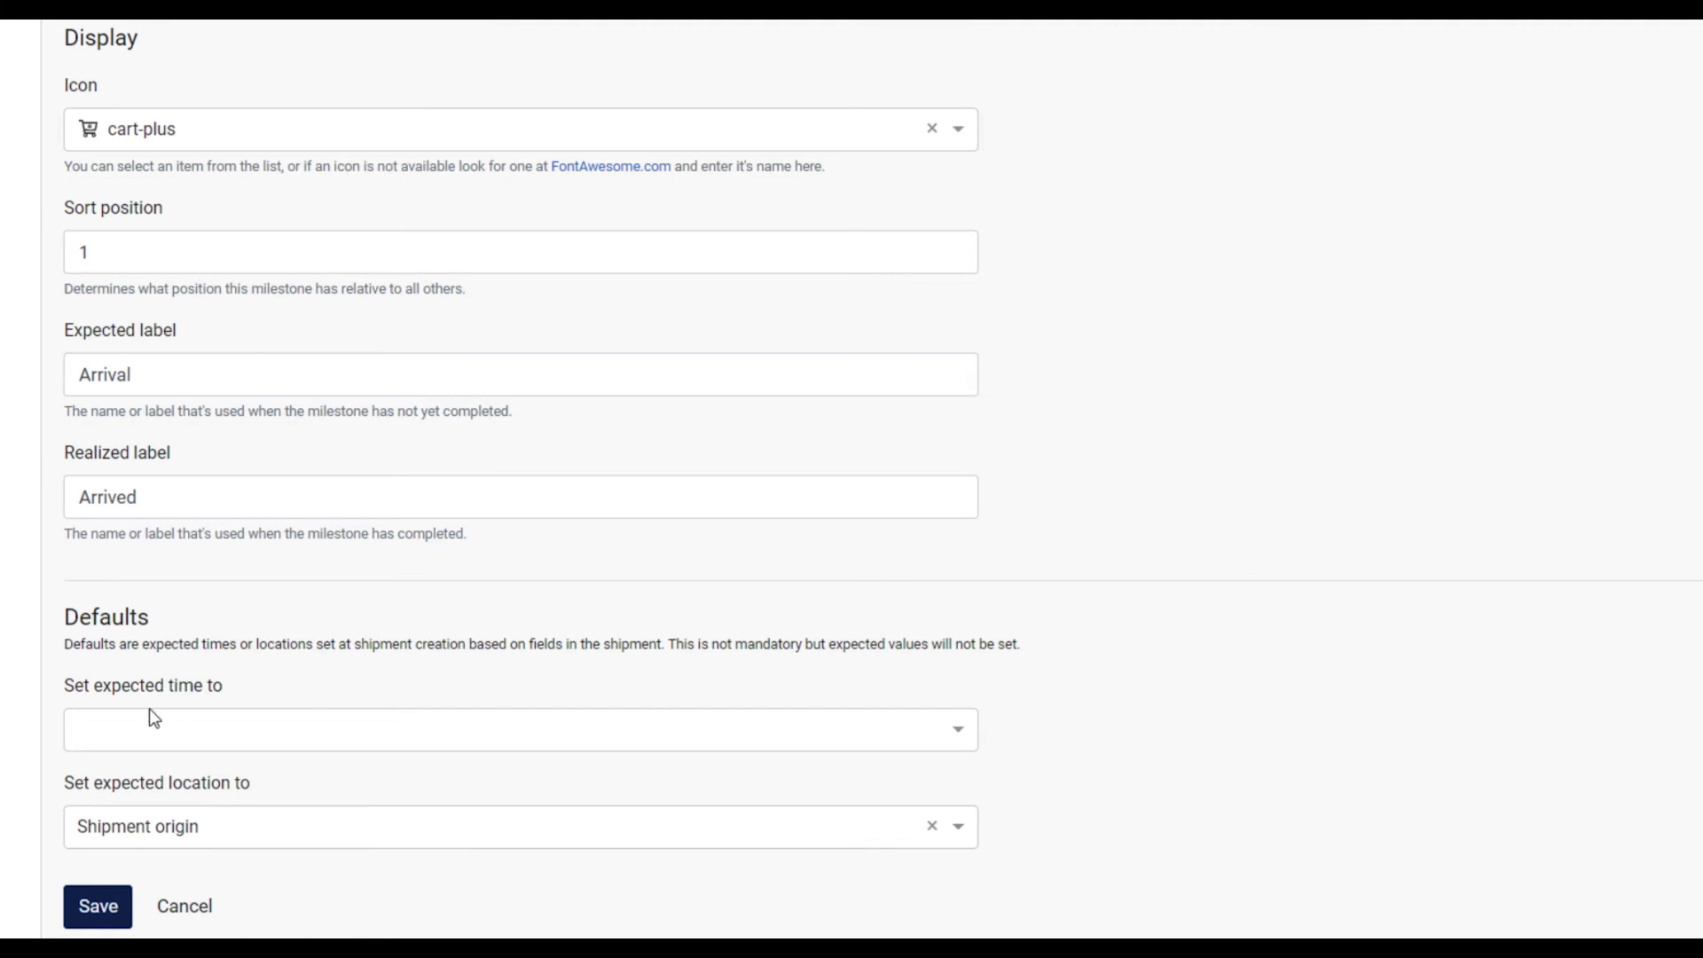
{"action": "left_click", "coordinate": [134, 744]}
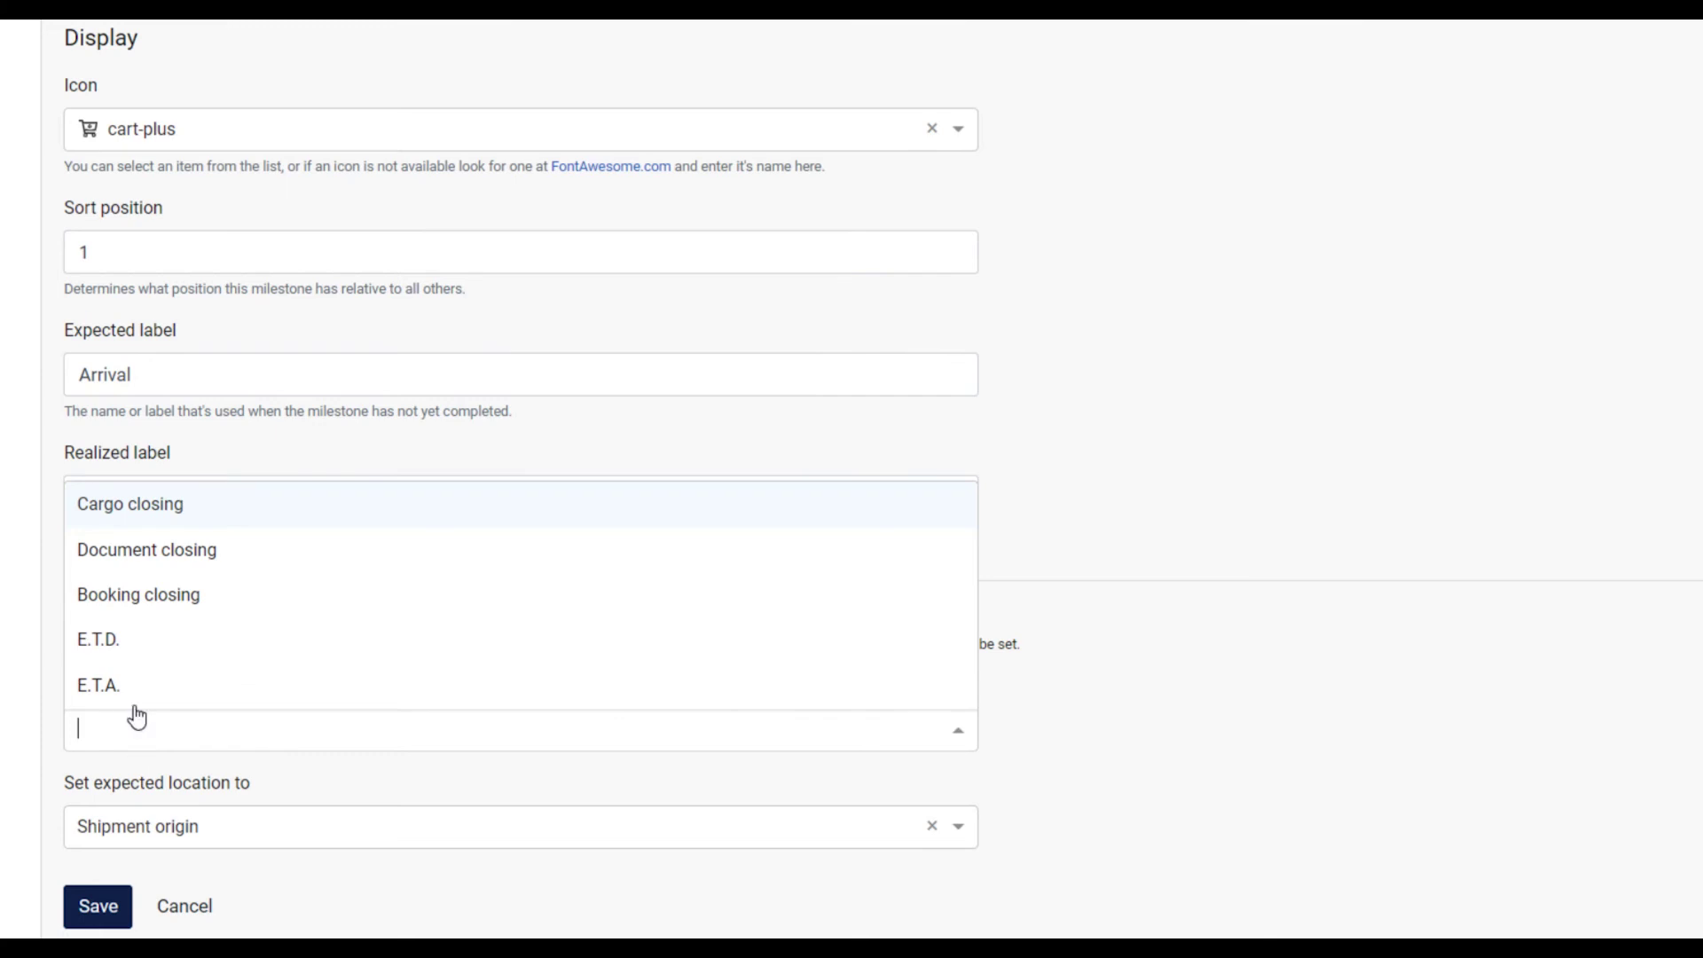
{"action": "left_click", "coordinate": [132, 641]}
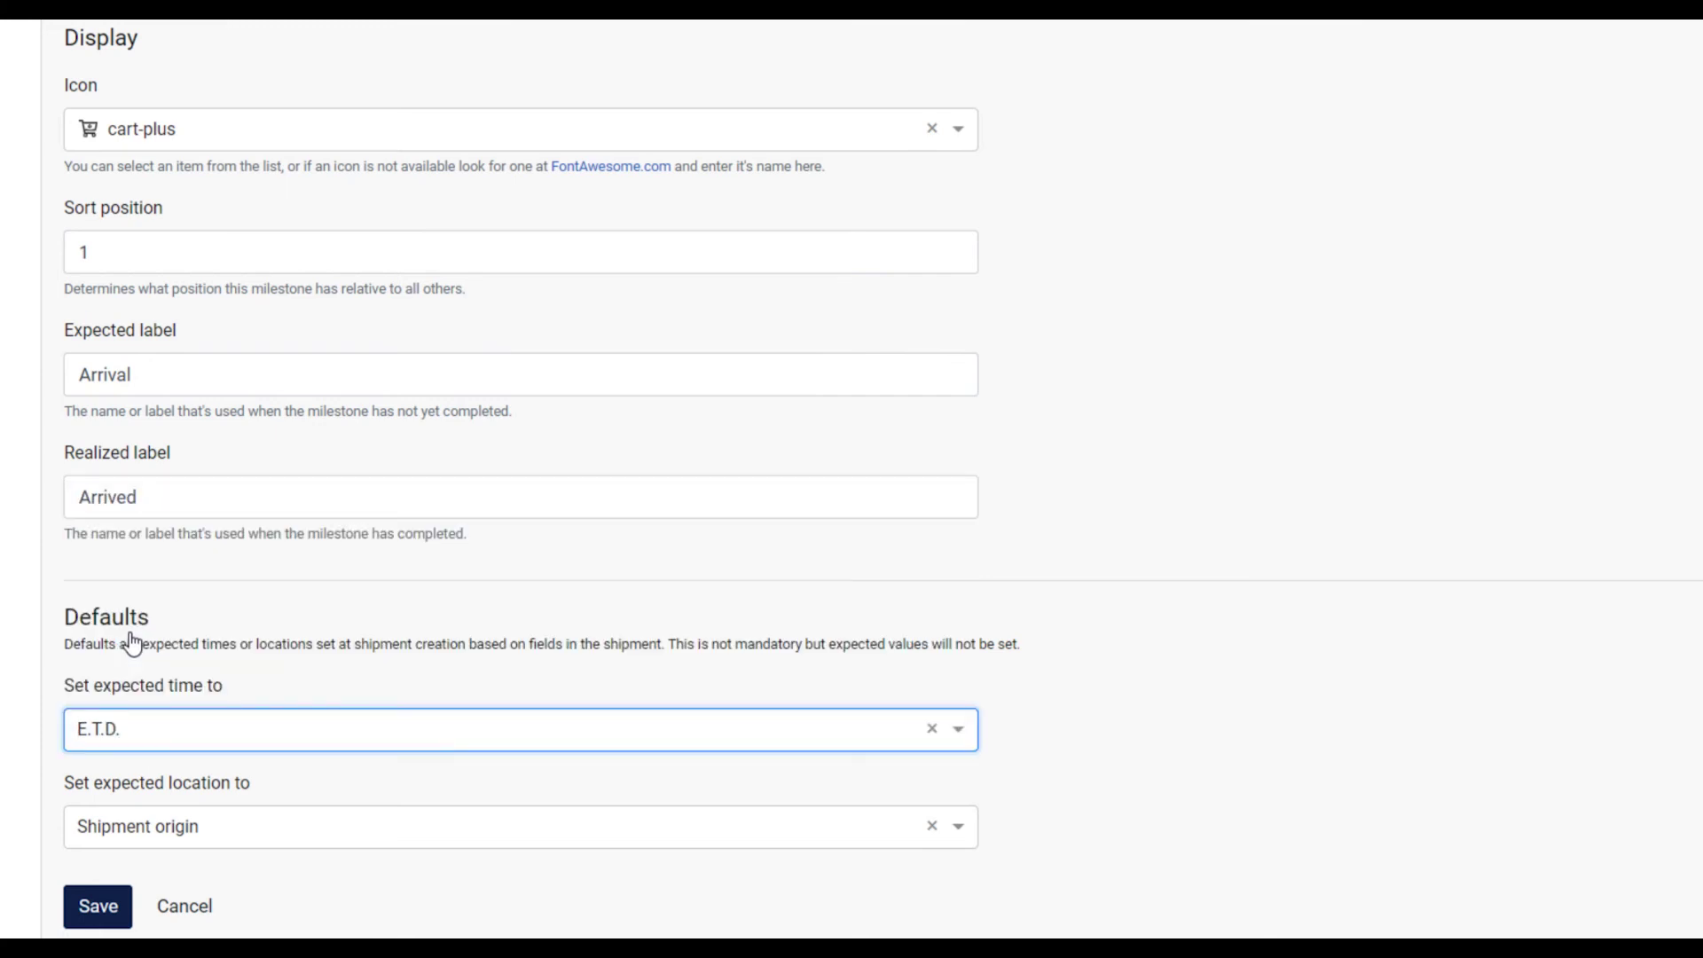